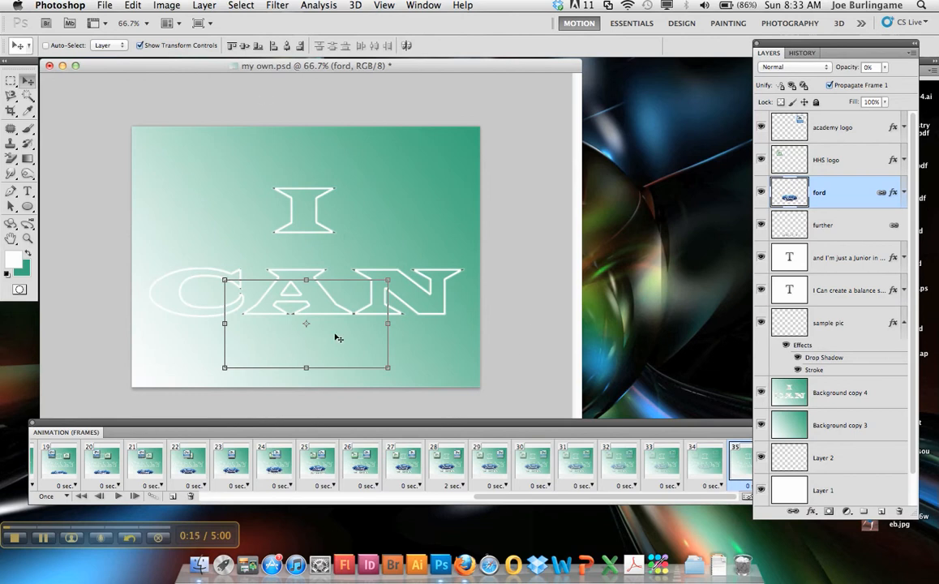
Duplicate frame 35 as a new last frame, with the "I Can create a balance sheet" text layer selected
{"action": "left_click", "coordinate": [830, 294]}
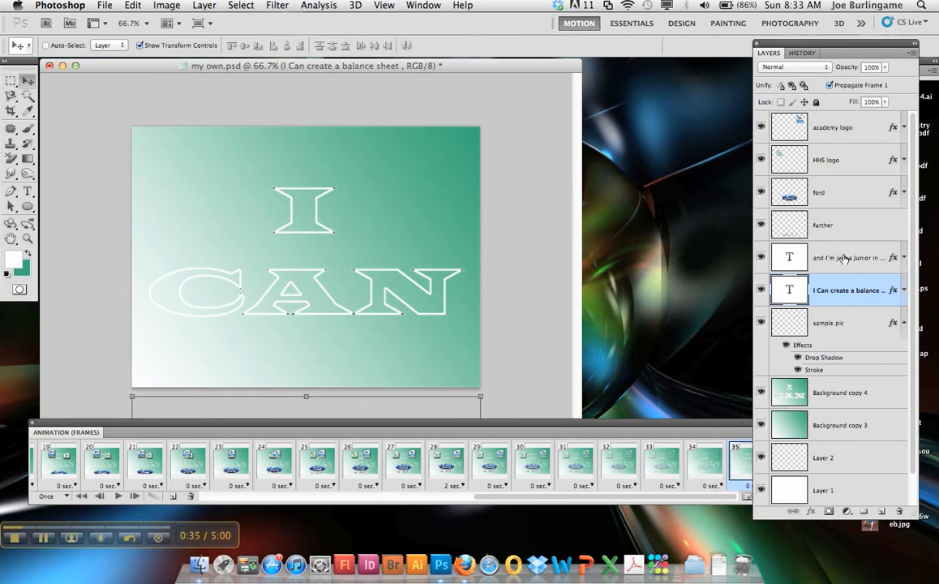
{"action": "left_click", "coordinate": [776, 253]}
{"action": "left_click_drag", "start_coordinate": [482, 409], "coordinate": [439, 411]}
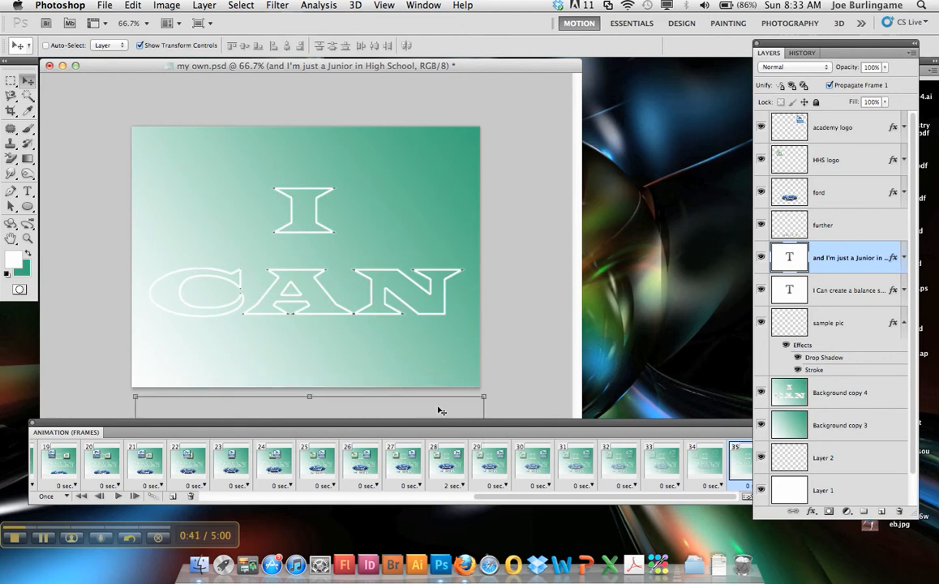
{"action": "left_click", "coordinate": [791, 291]}
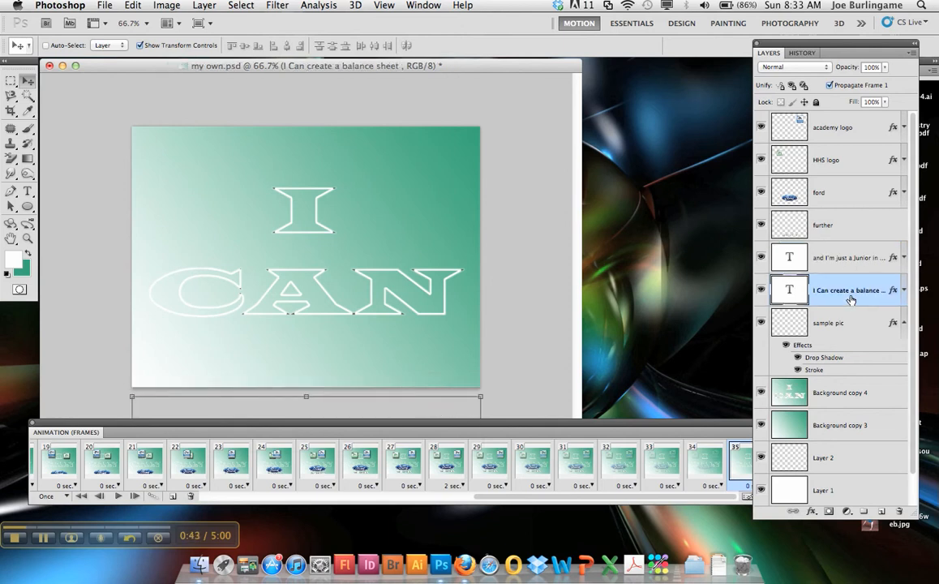
{"action": "left_click", "coordinate": [534, 501]}
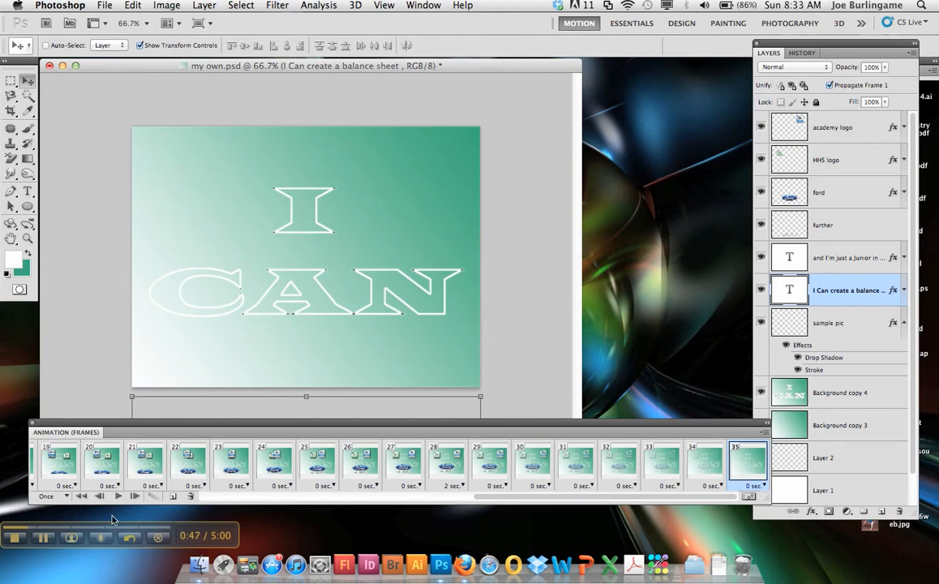
{"action": "left_click", "coordinate": [172, 496]}
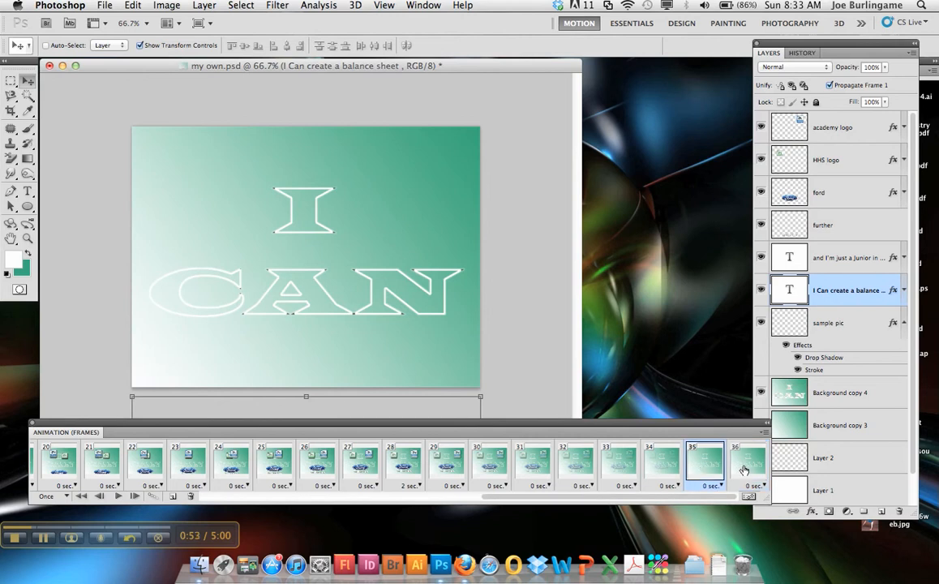
In frame 36, move the "I Can create a balance sheet" text to the canvas's upper part and set Background copy 4's opacity to 0%
{"action": "left_click_drag", "start_coordinate": [346, 396], "coordinate": [370, 179]}
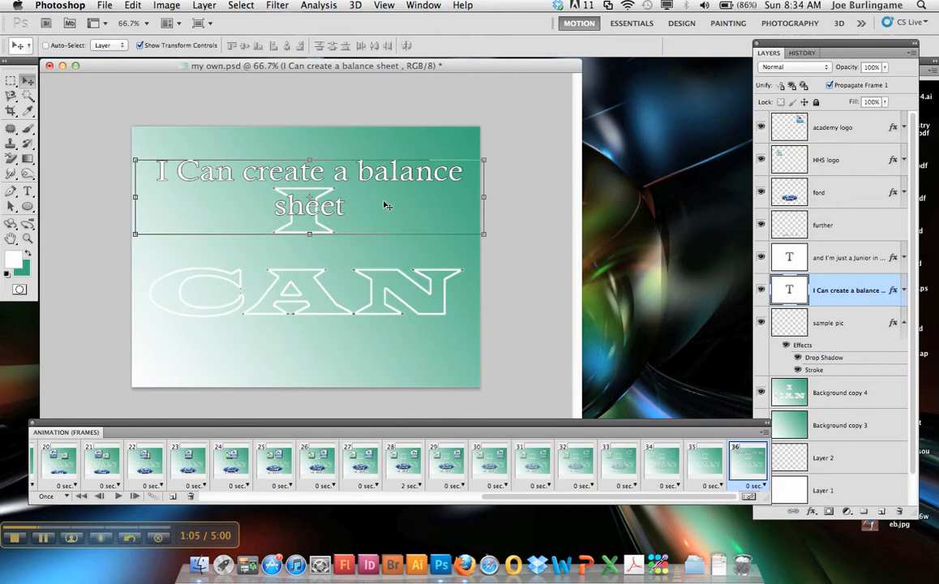
{"action": "left_click", "coordinate": [804, 391]}
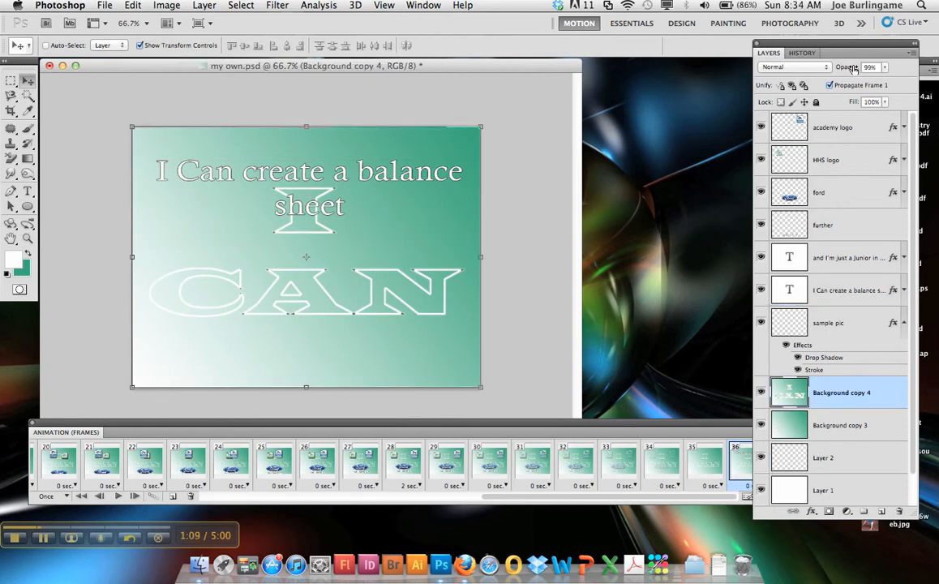
{"action": "left_click_drag", "start_coordinate": [843, 66], "coordinate": [714, 66]}
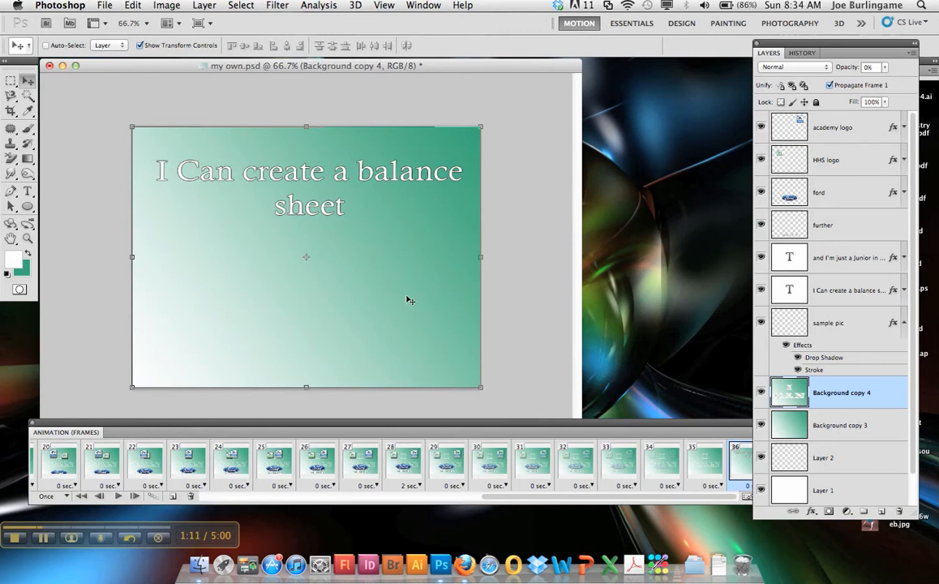
Tween frame 35 with the next frame, adding 5 frames for all layers with position, opacity and effects
{"action": "left_click", "coordinate": [697, 470]}
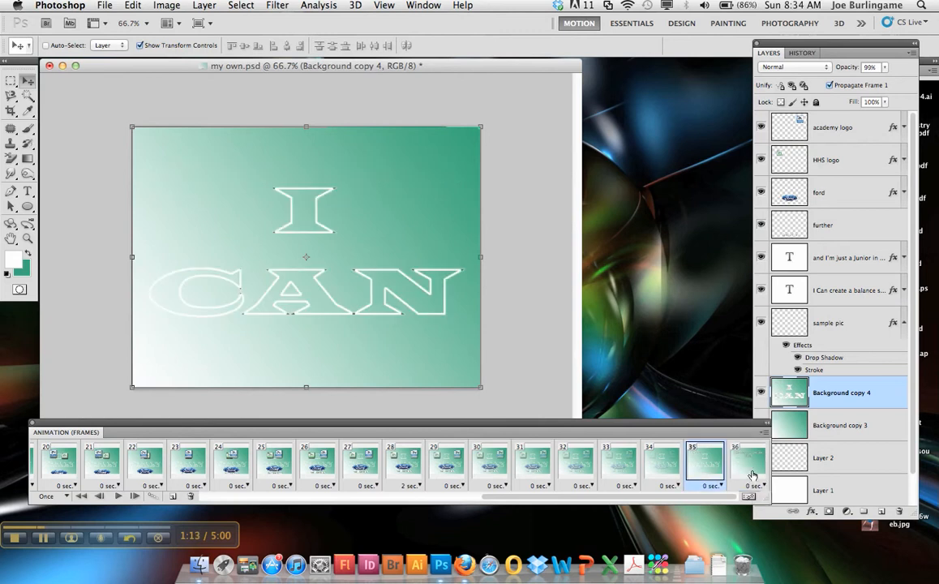
{"action": "left_click", "coordinate": [751, 469]}
{"action": "left_click", "coordinate": [703, 467]}
{"action": "left_click", "coordinate": [157, 497]}
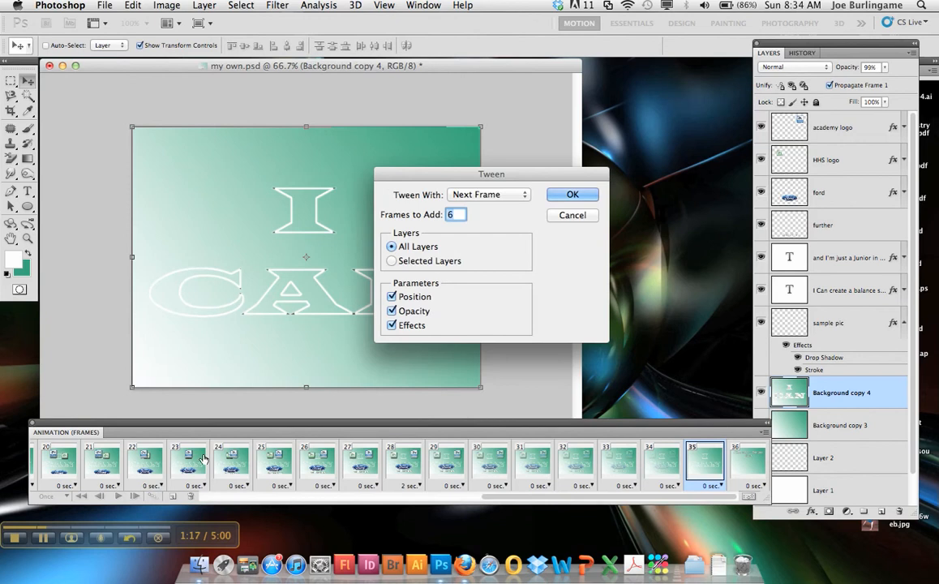
{"action": "type", "text": "5"}
{"action": "left_click", "coordinate": [570, 193]}
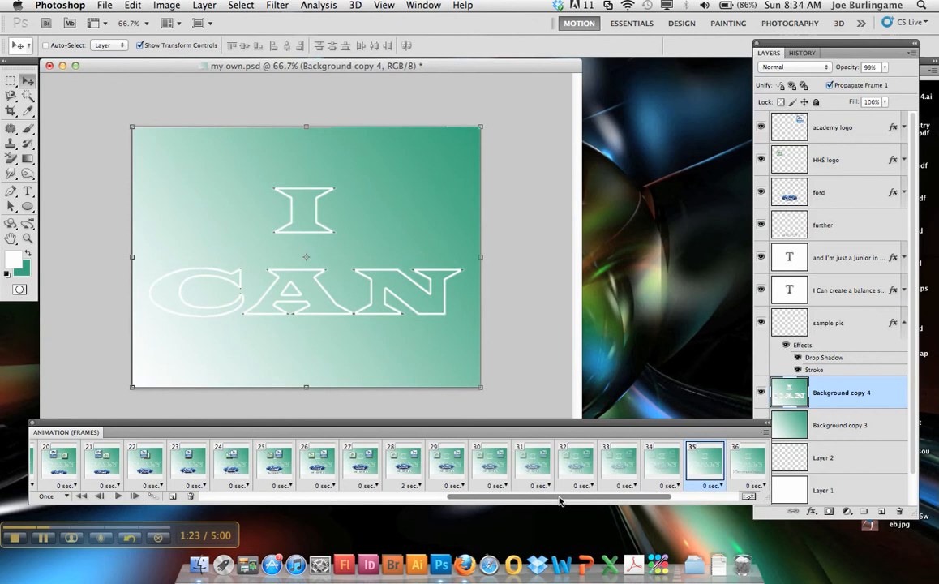
In frame 41, move the "and I'm just a Junior in High School" text onto the canvas directly below the balance sheet text
{"action": "left_click_drag", "start_coordinate": [559, 497], "coordinate": [655, 507]}
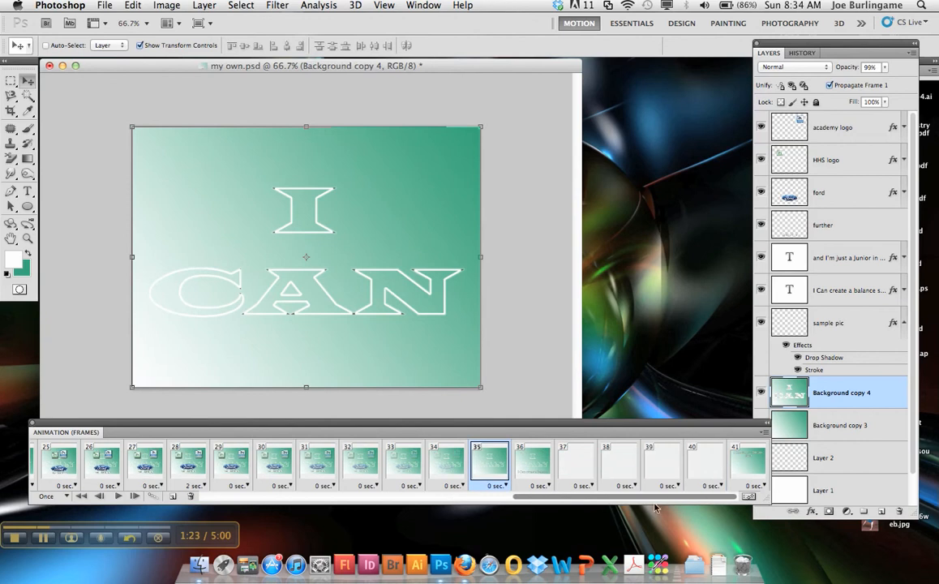
{"action": "left_click", "coordinate": [754, 462]}
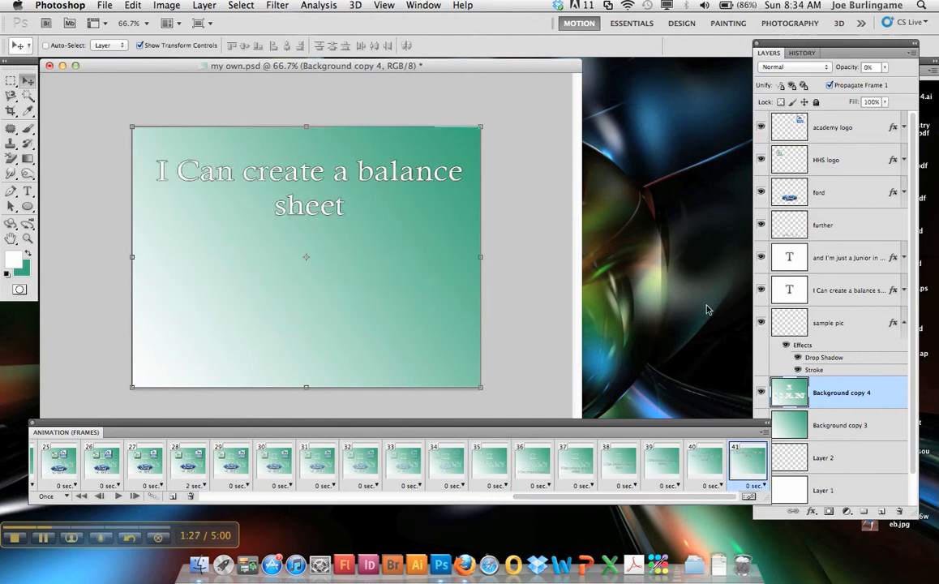
{"action": "left_click", "coordinate": [839, 257]}
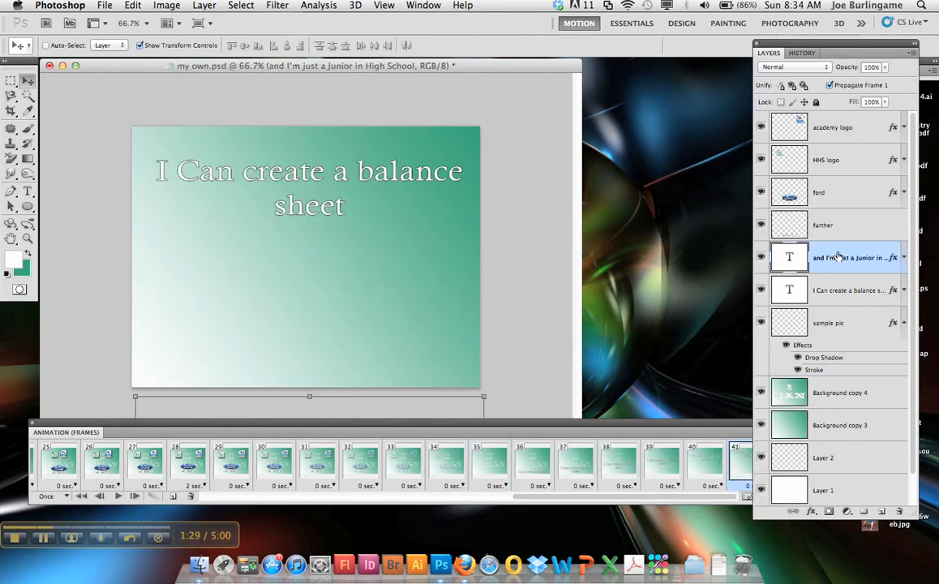
{"action": "left_click_drag", "start_coordinate": [344, 416], "coordinate": [347, 244]}
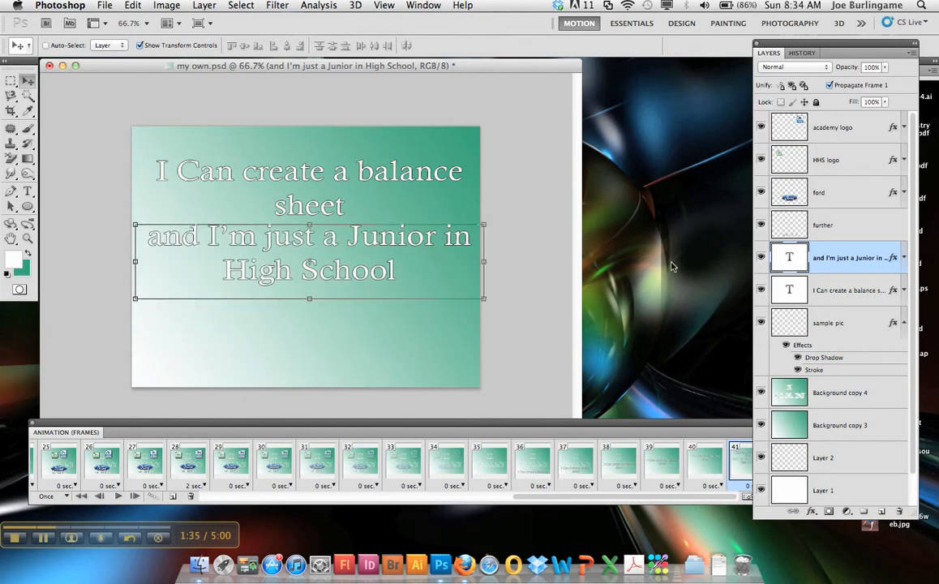
Tween frame 40 with the next frame, adding 5 frames across all layers
{"action": "left_click", "coordinate": [717, 464]}
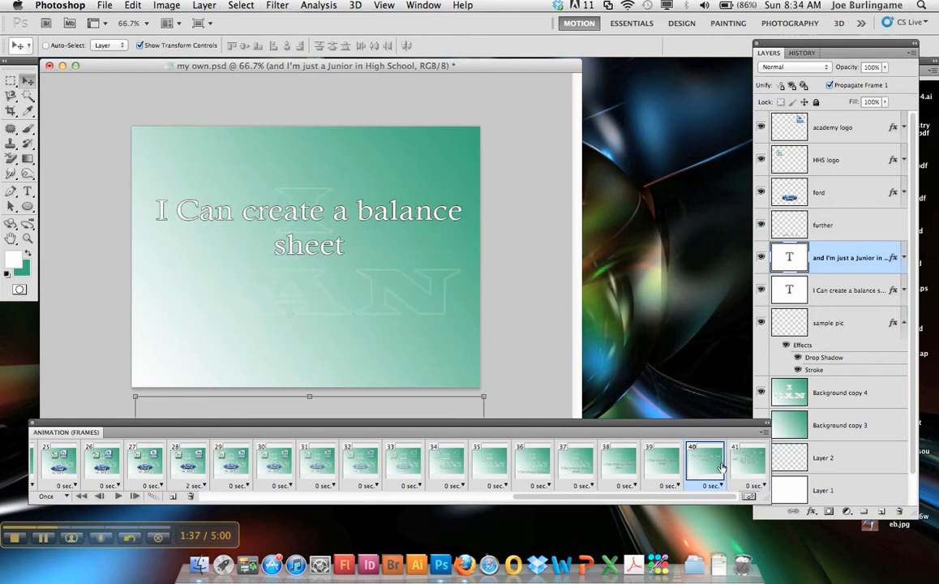
{"action": "left_click", "coordinate": [751, 466]}
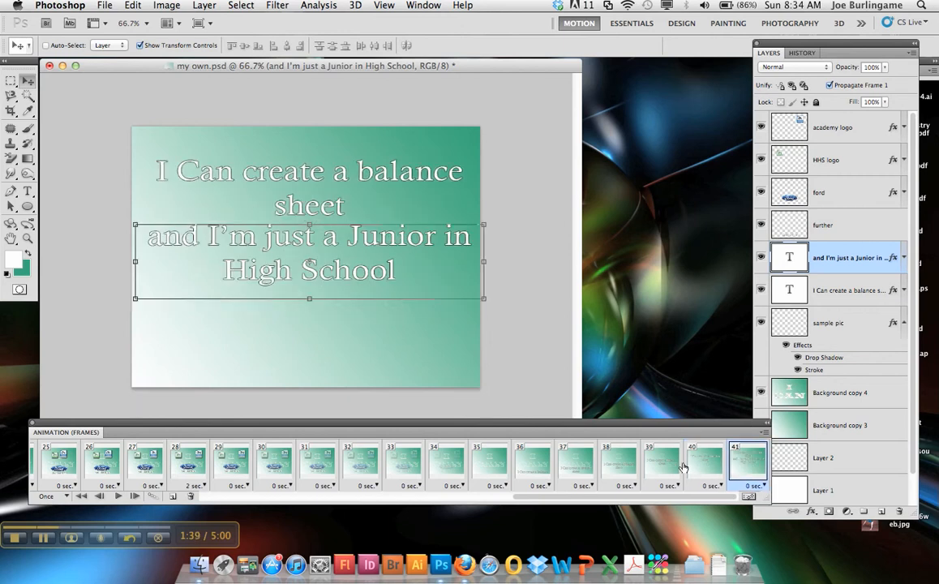
{"action": "left_click", "coordinate": [713, 465]}
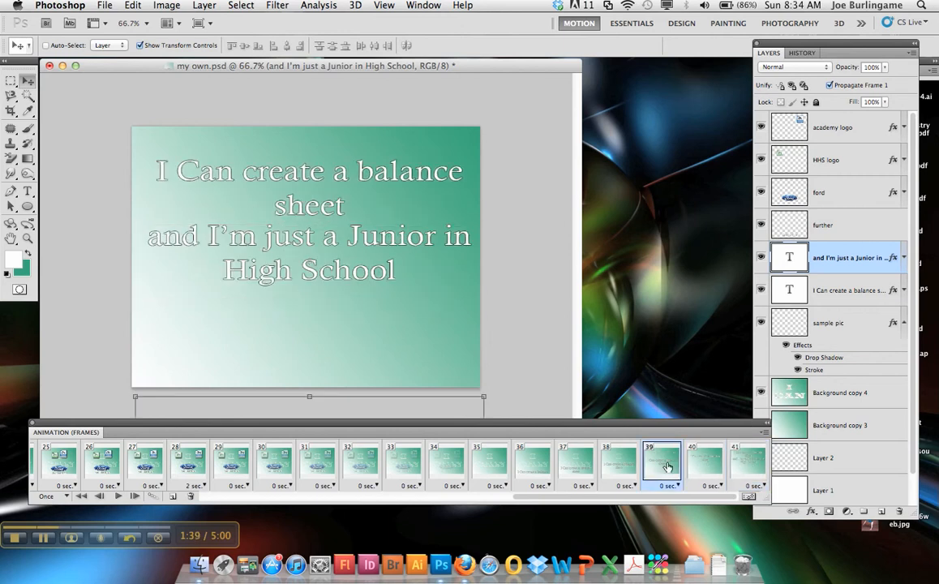
{"action": "left_click", "coordinate": [747, 464]}
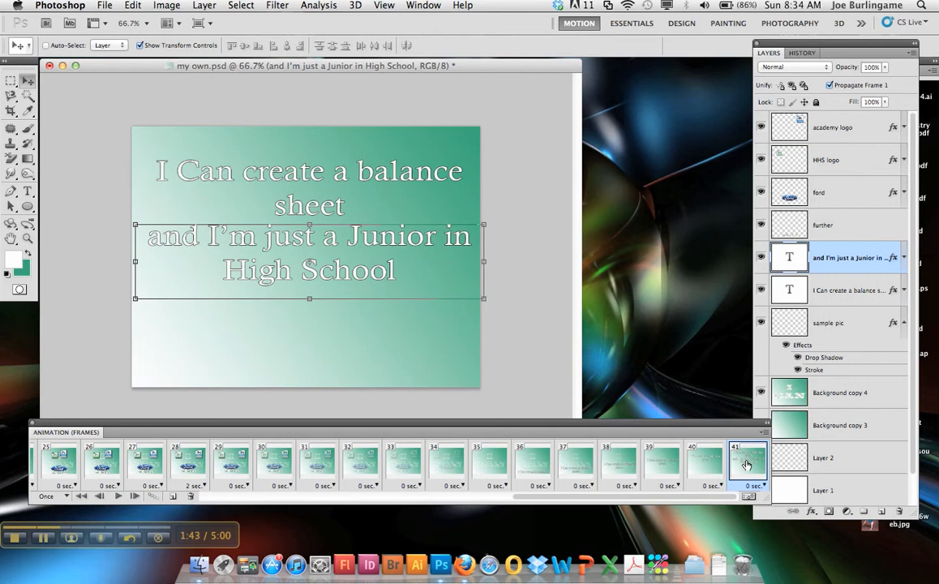
{"action": "left_click", "coordinate": [706, 462]}
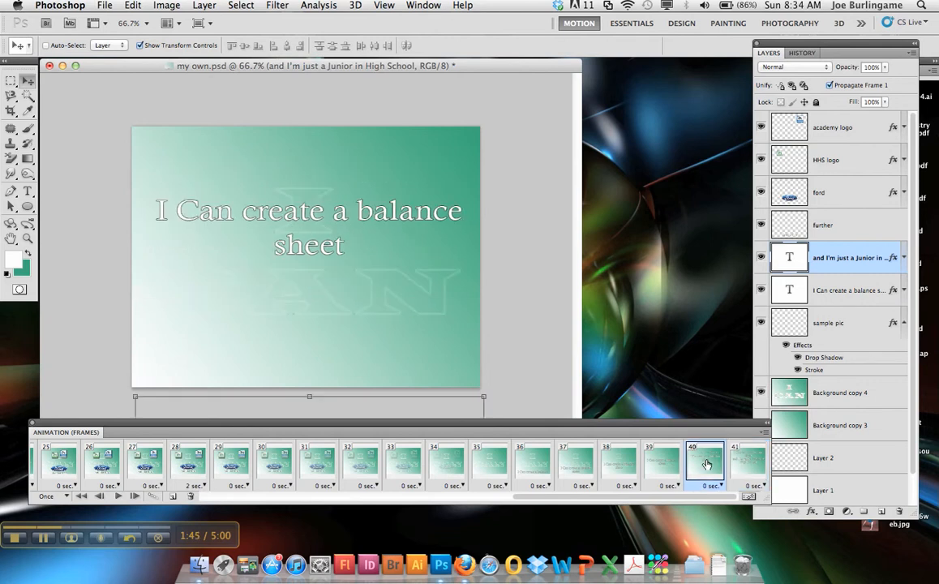
{"action": "left_click", "coordinate": [151, 498]}
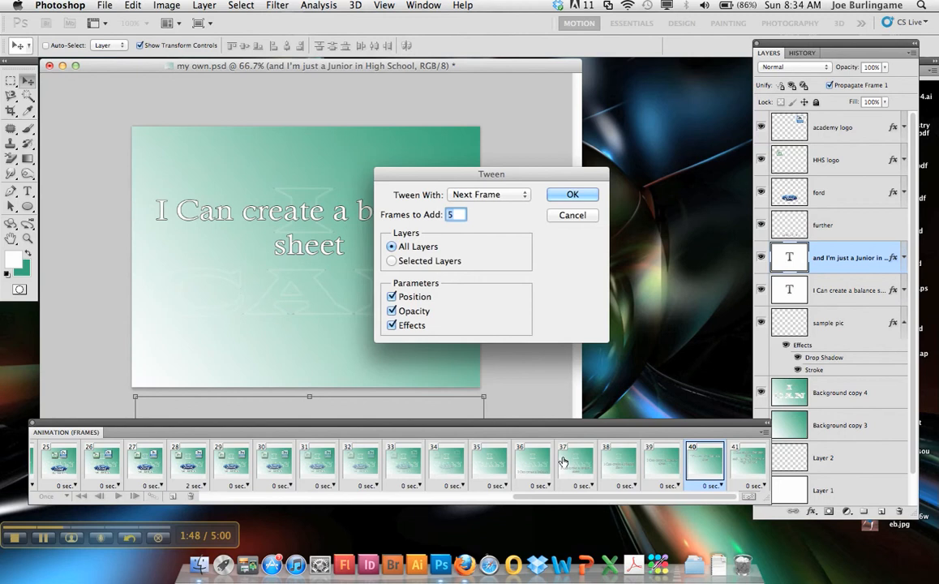
{"action": "left_click", "coordinate": [571, 195]}
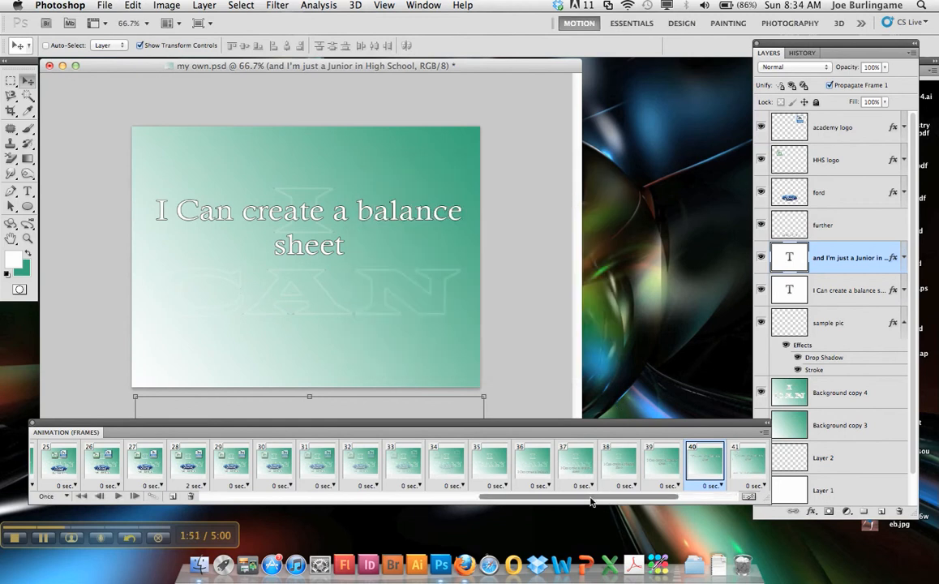
Duplicate the last frame, 46, and move the sample pic onto the canvas, centred below the two text lines
{"action": "left_click_drag", "start_coordinate": [591, 498], "coordinate": [656, 498]}
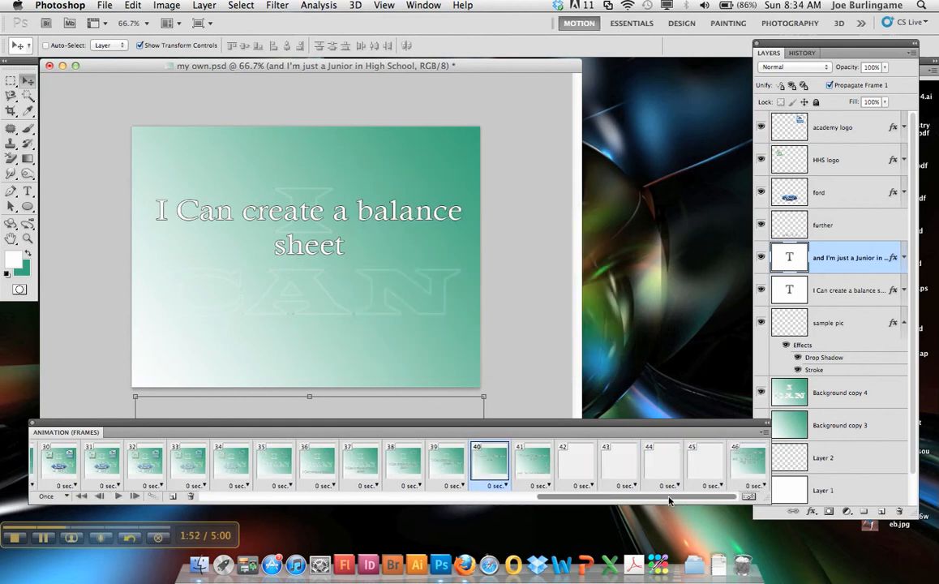
{"action": "left_click", "coordinate": [749, 469]}
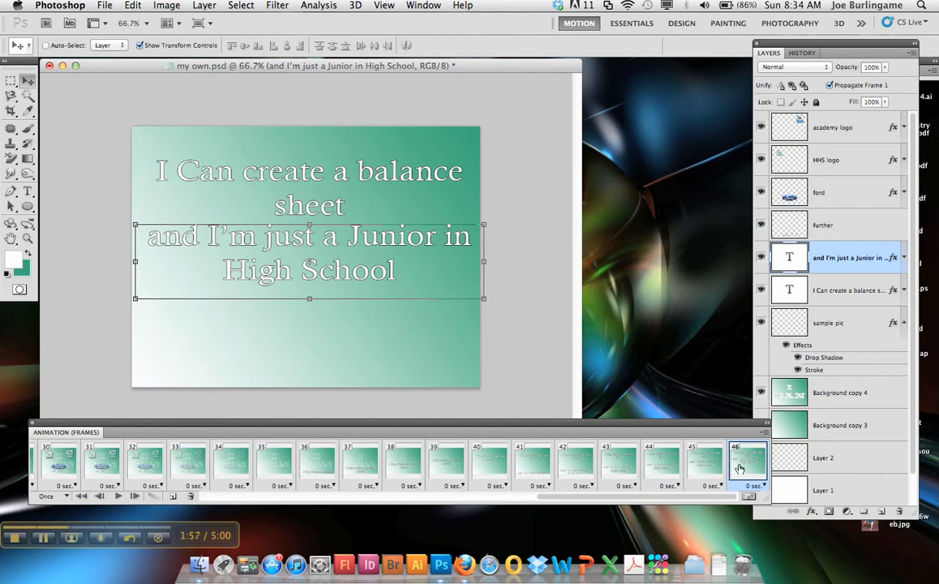
{"action": "left_click", "coordinate": [173, 496]}
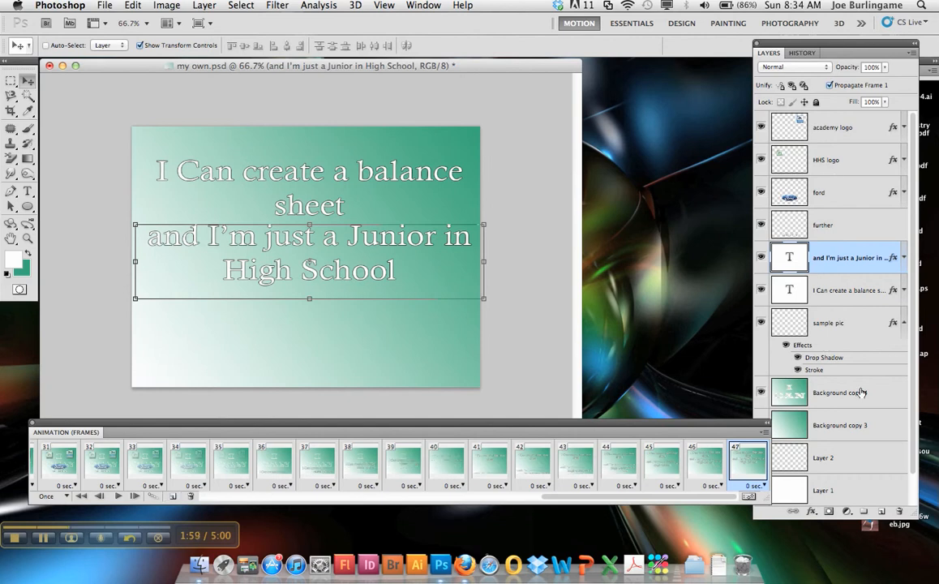
{"action": "left_click", "coordinate": [860, 325]}
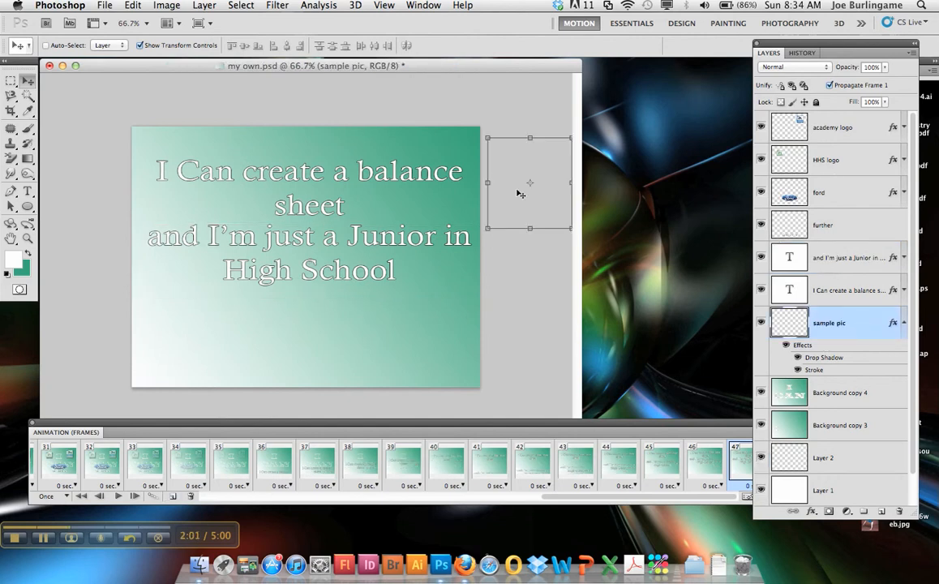
{"action": "left_click_drag", "start_coordinate": [523, 202], "coordinate": [282, 348]}
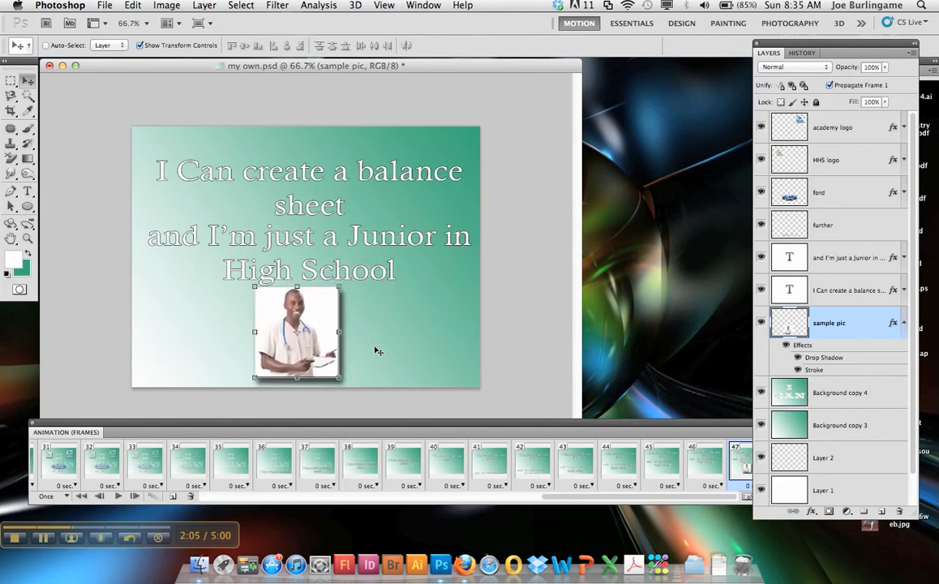
Tween frame 46 with the next frame, adding 5 frames to animate the sample pic's entrance
{"action": "left_click", "coordinate": [707, 466]}
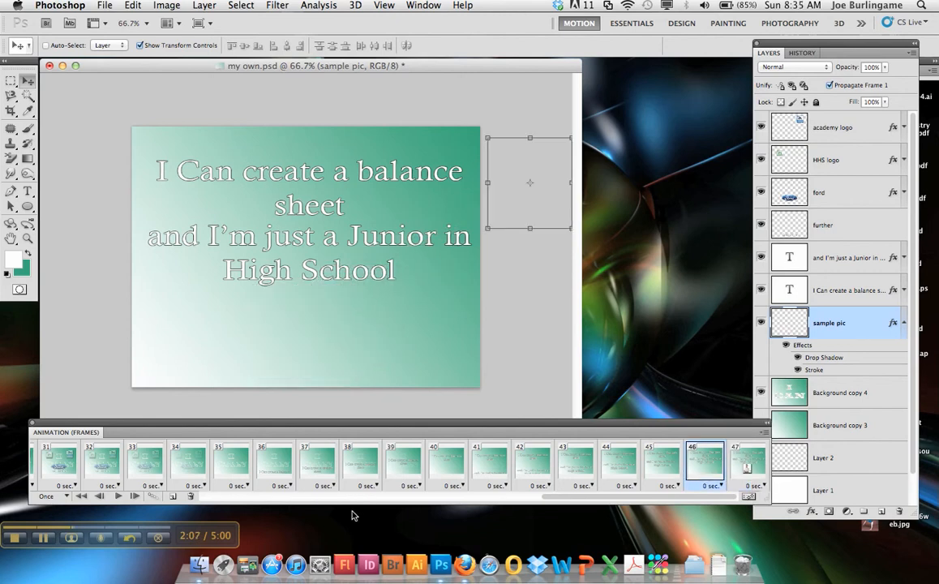
{"action": "left_click", "coordinate": [152, 495]}
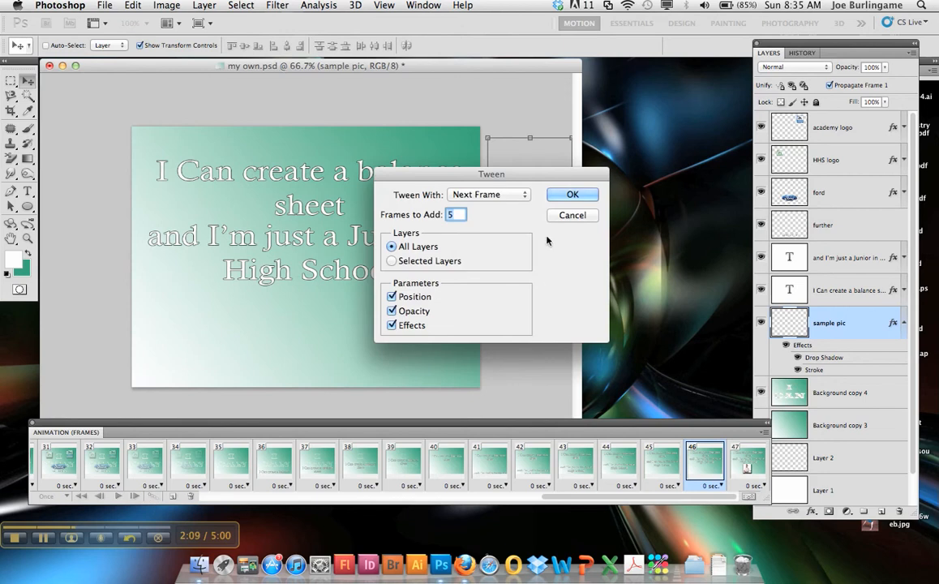
{"action": "left_click", "coordinate": [568, 195]}
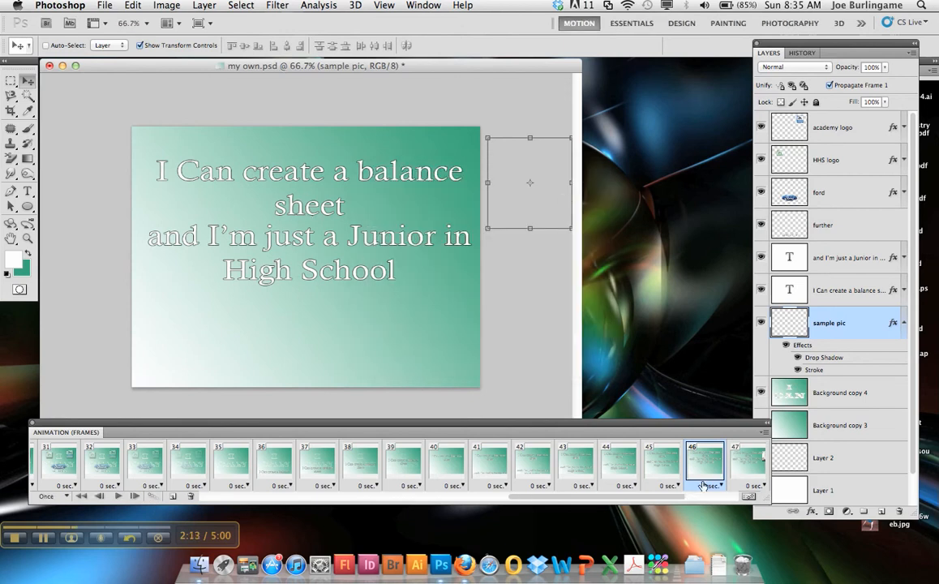
Check frames 40 to 44 and set the delay of frame 40, showing the balance sheet text, to 2 seconds
{"action": "left_click", "coordinate": [573, 464]}
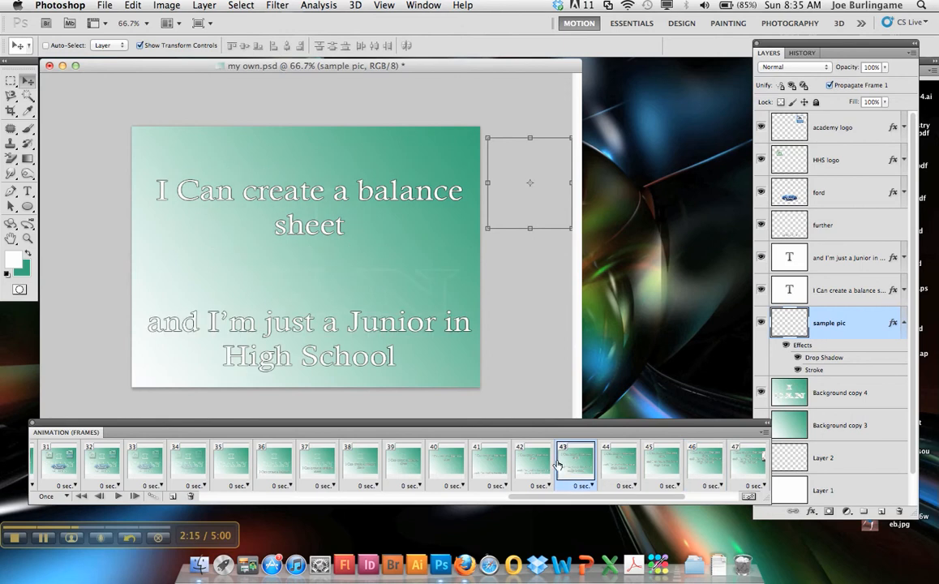
{"action": "left_click", "coordinate": [536, 464]}
{"action": "left_click", "coordinate": [620, 463]}
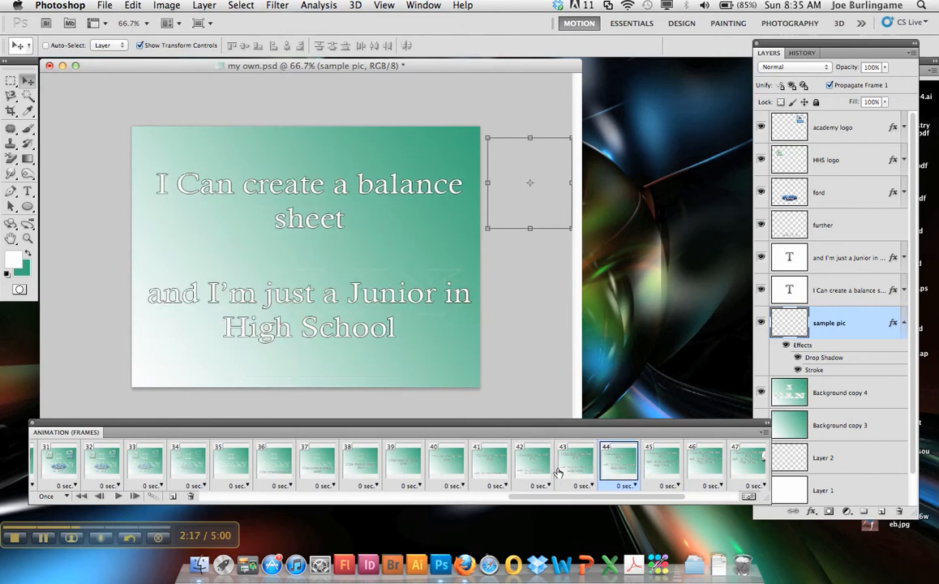
{"action": "left_click", "coordinate": [489, 465]}
{"action": "left_click", "coordinate": [447, 468]}
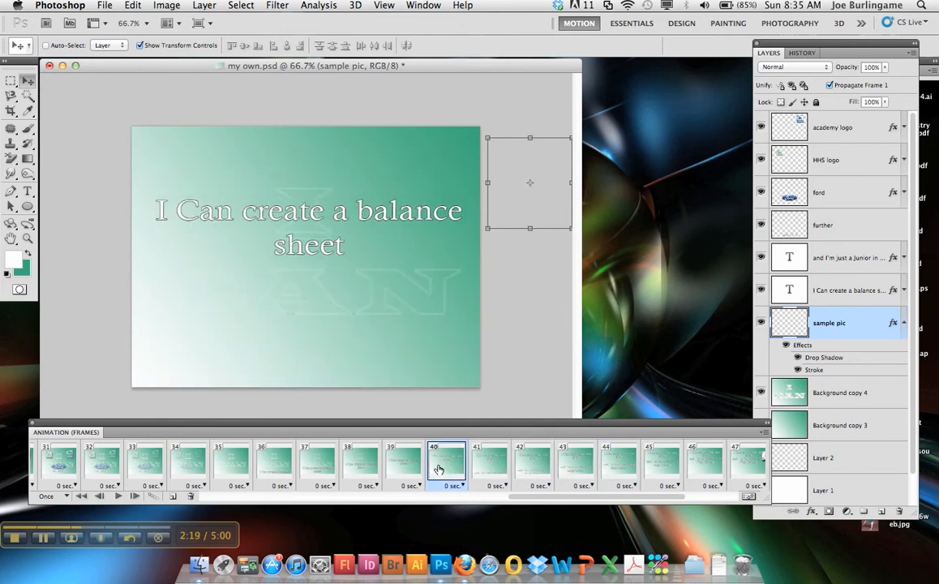
{"action": "left_click", "coordinate": [459, 485]}
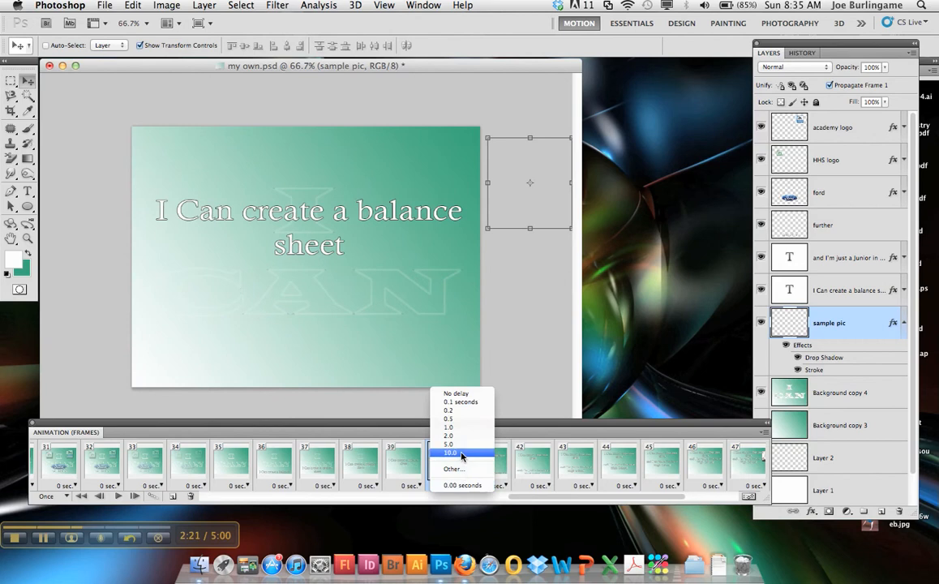
{"action": "left_click", "coordinate": [457, 439]}
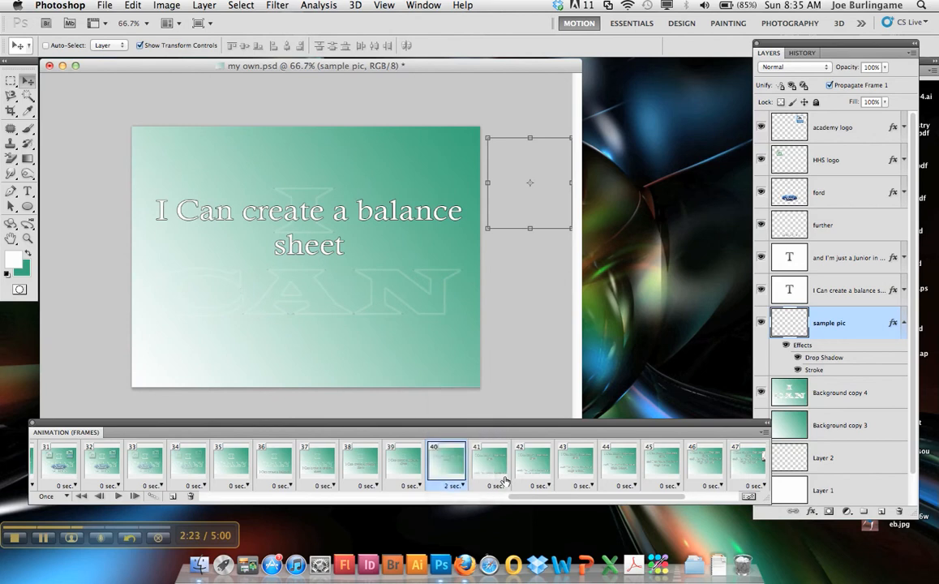
Set the delay of frame 46, where both text lines are in place, to 2 seconds
{"action": "left_click_drag", "start_coordinate": [535, 497], "coordinate": [603, 500]}
{"action": "left_click", "coordinate": [488, 466]}
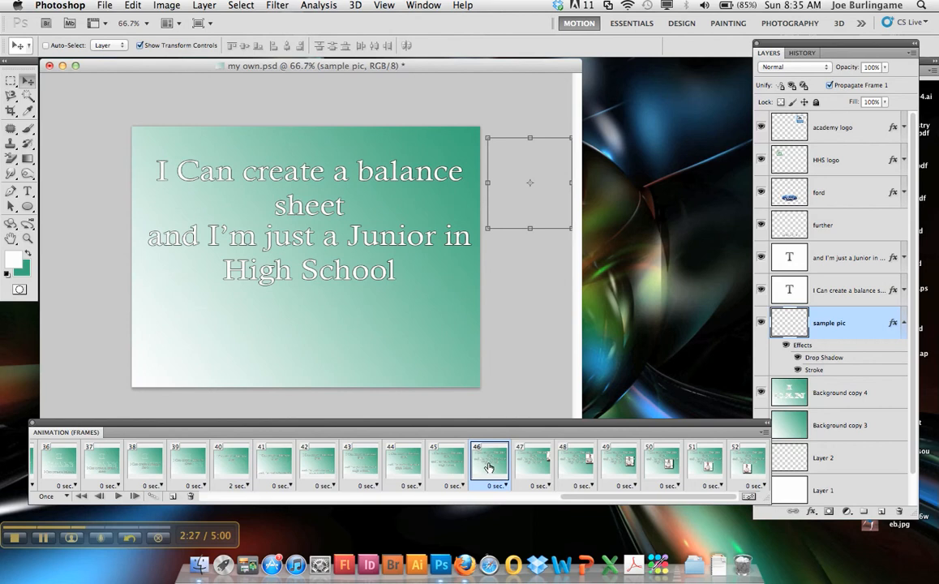
{"action": "left_click", "coordinate": [496, 484]}
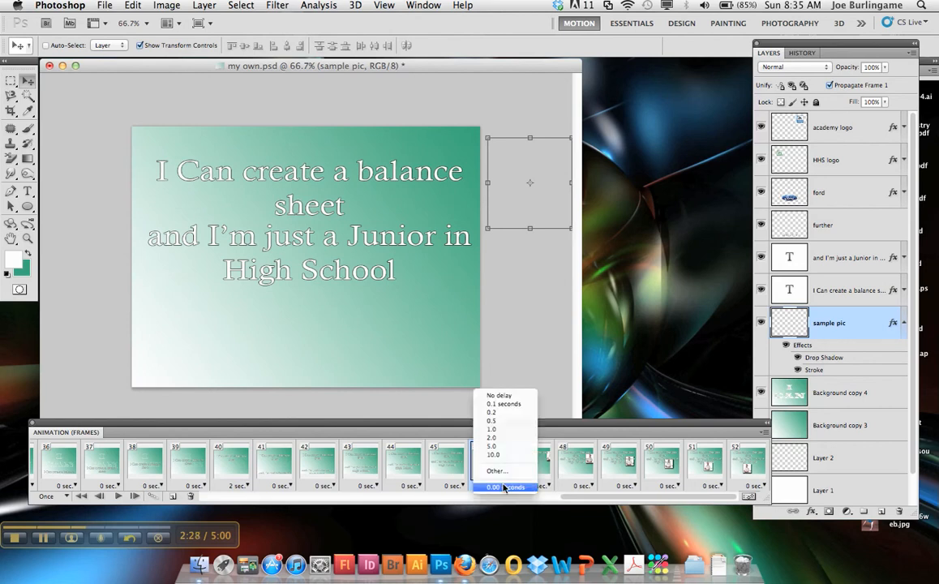
{"action": "left_click", "coordinate": [501, 439]}
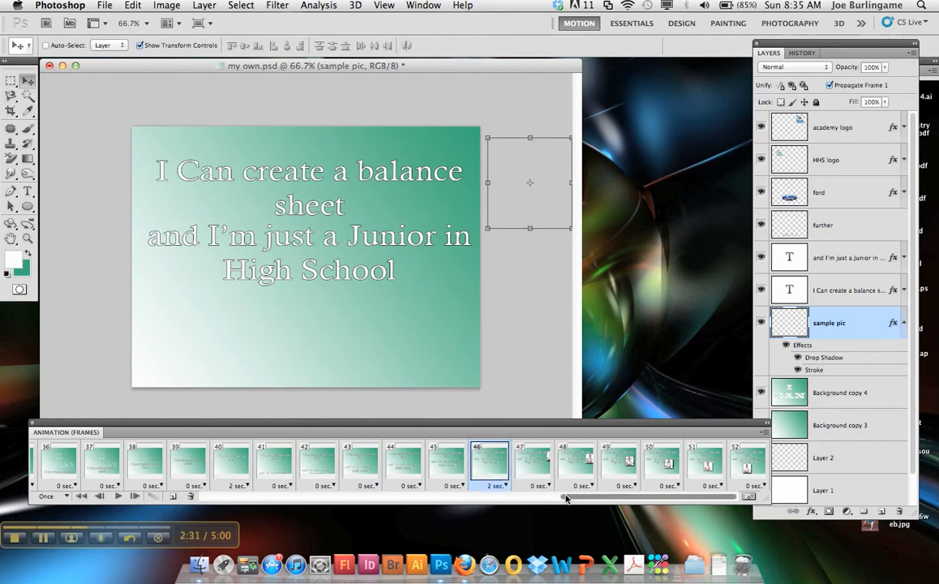
Set the delay of the last frame, 52, with the sample pic in its final position, to 2 seconds
{"action": "left_click", "coordinate": [743, 463]}
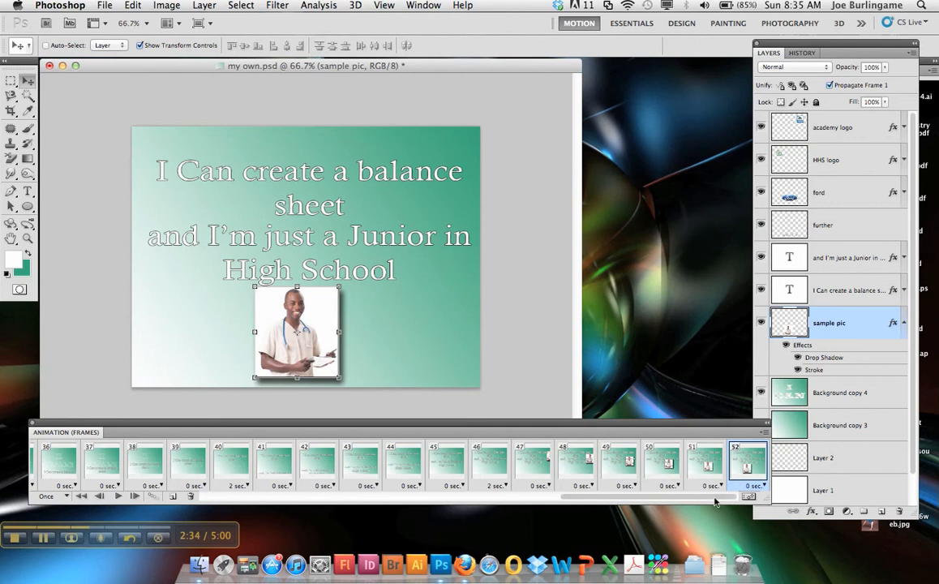
{"action": "left_click", "coordinate": [759, 486]}
{"action": "left_click", "coordinate": [759, 397]}
{"action": "left_click", "coordinate": [759, 485]}
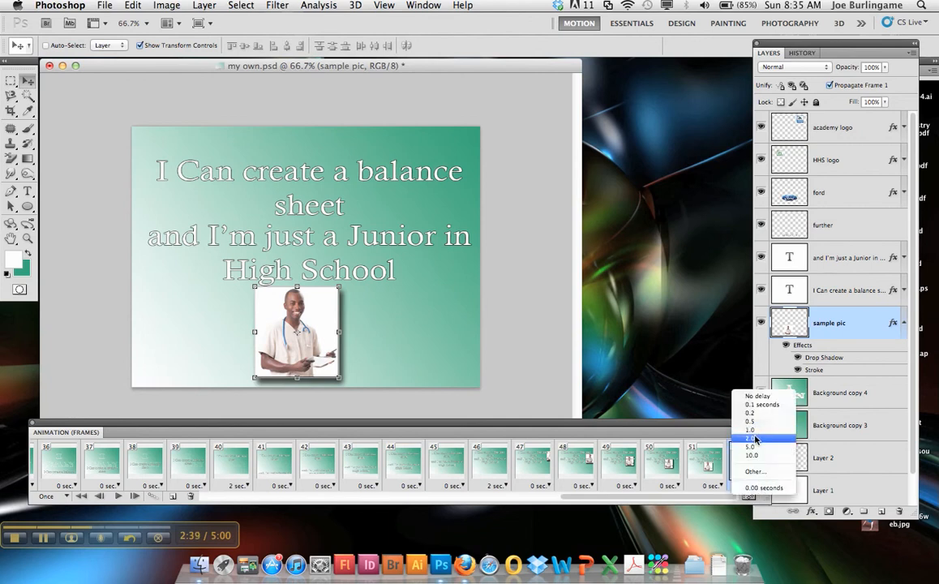
{"action": "left_click", "coordinate": [688, 405]}
Return to the first frame and play the whole animation to check its timing
{"action": "left_click", "coordinate": [81, 495]}
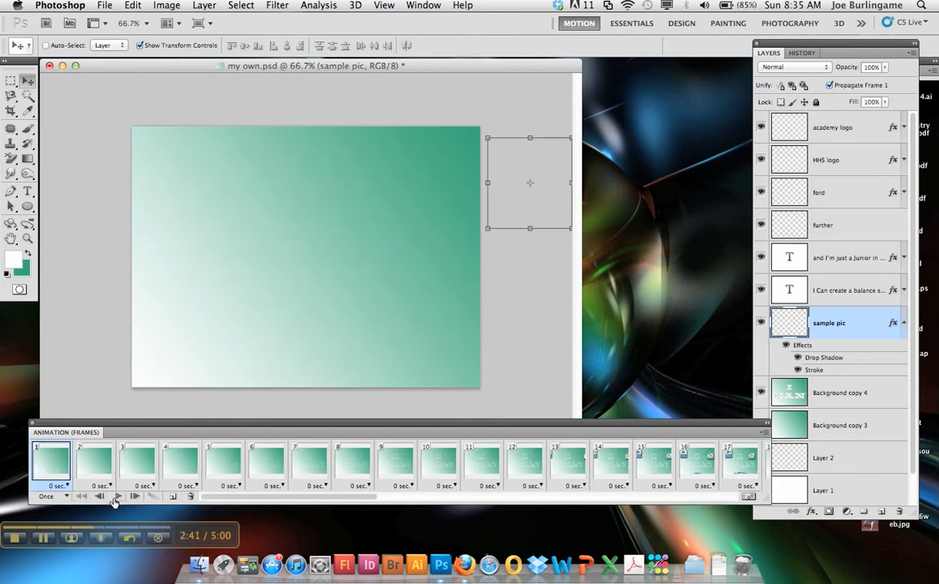
{"action": "left_click", "coordinate": [117, 496]}
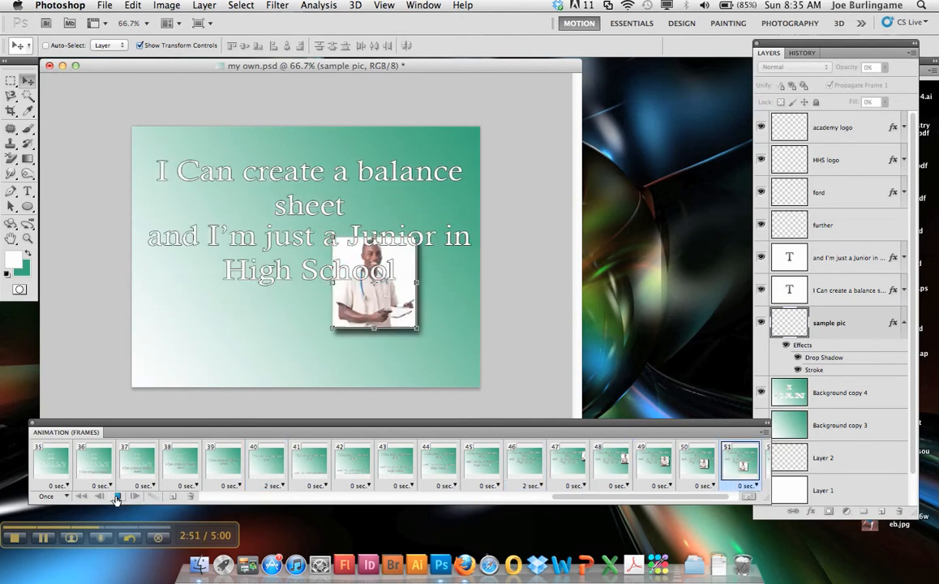
{"action": "left_click", "coordinate": [117, 496]}
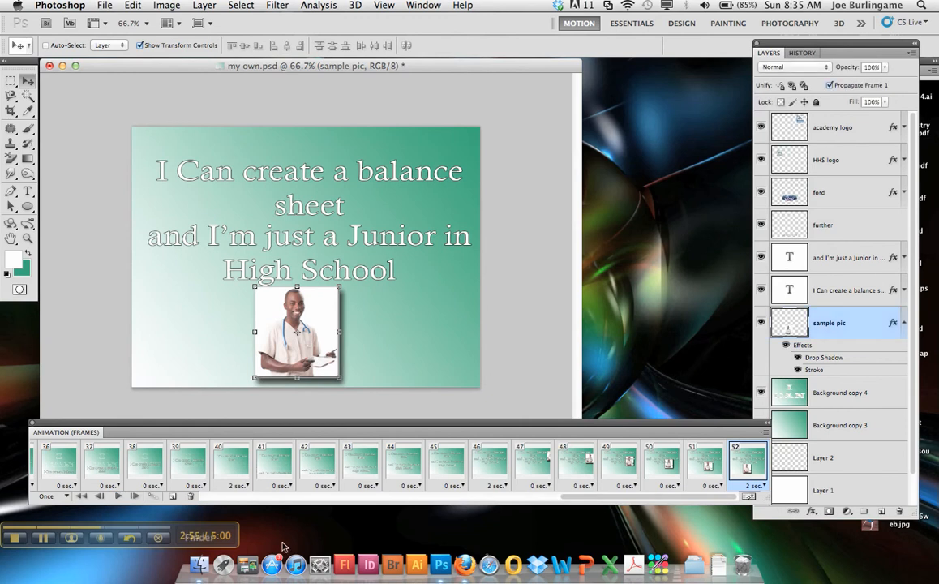
Convert the frame animation to a timeline and arrange the workspace so the full canvas at 50% and all layer tracks fit
{"action": "left_click", "coordinate": [747, 497]}
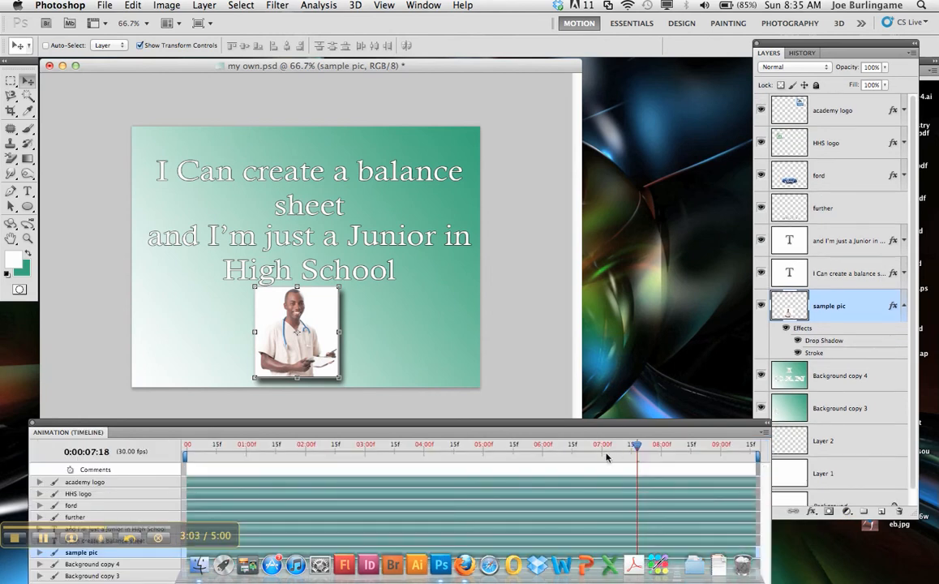
{"action": "left_click_drag", "start_coordinate": [587, 425], "coordinate": [578, 282]}
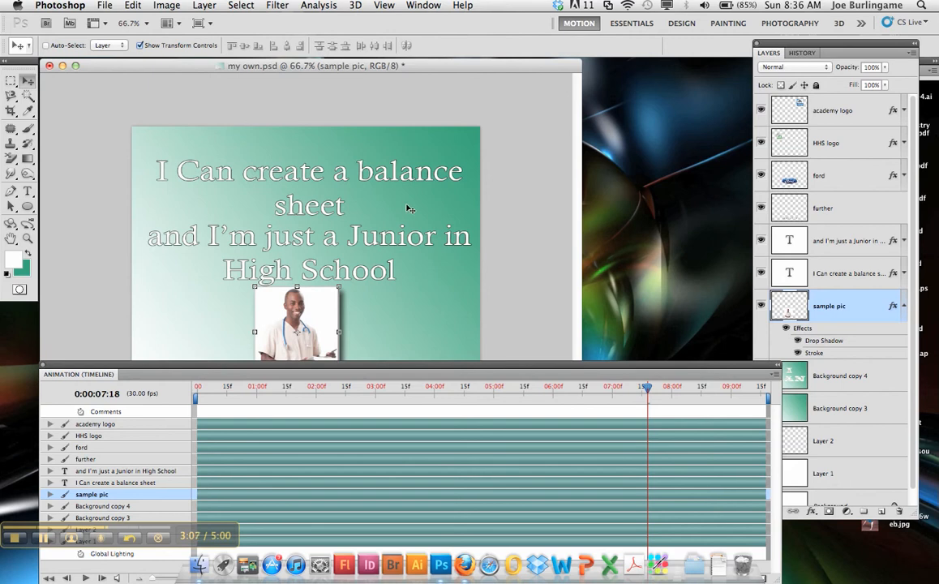
{"action": "key", "text": "super+minus"}
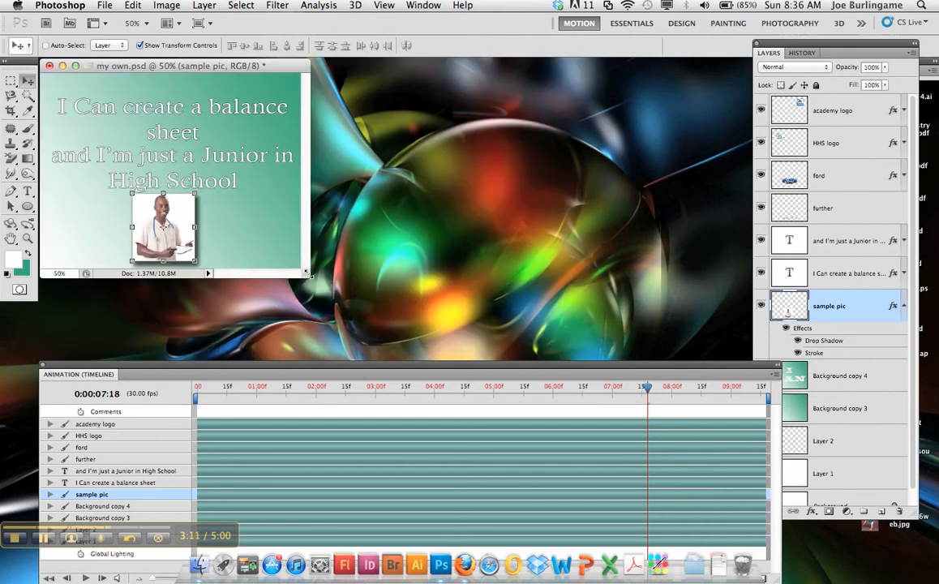
{"action": "left_click_drag", "start_coordinate": [306, 275], "coordinate": [595, 334]}
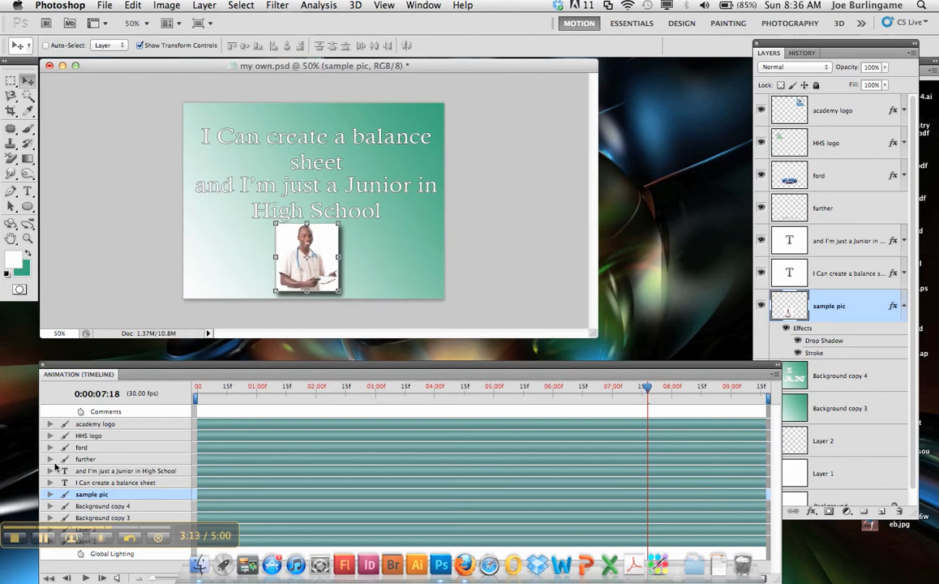
Expand the ford layer's timeline properties and scrub through the animation, ending at 0:00:07:15
{"action": "left_click", "coordinate": [860, 177]}
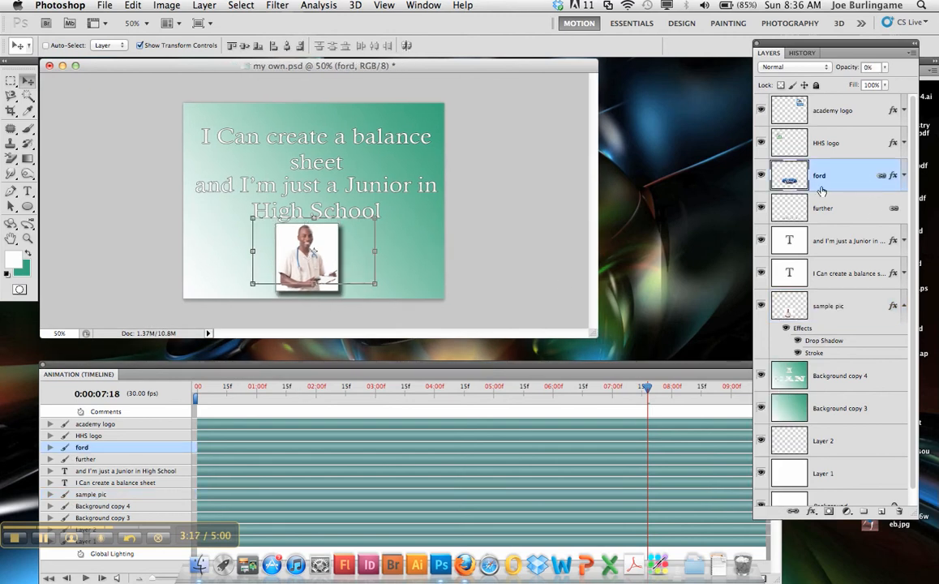
{"action": "left_click", "coordinate": [49, 448]}
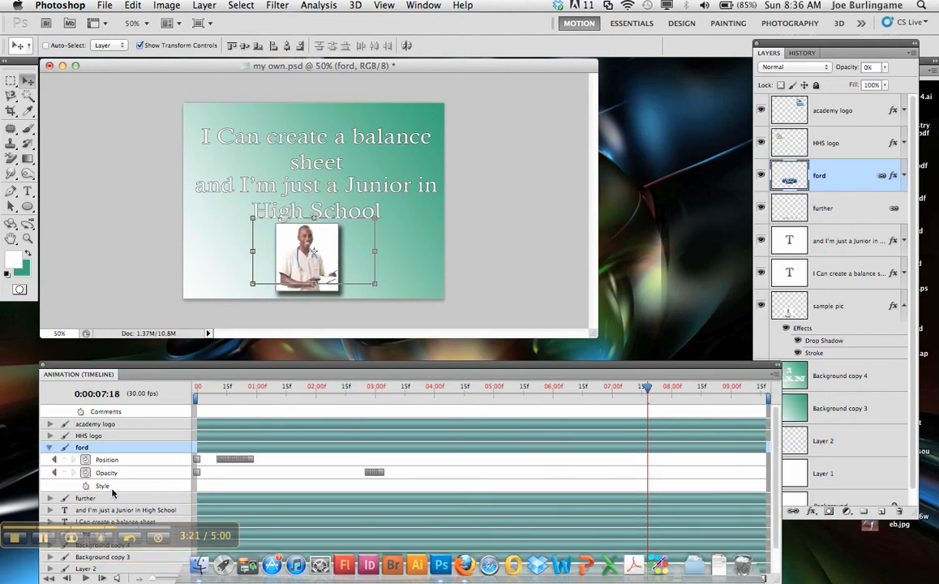
{"action": "left_click_drag", "start_coordinate": [143, 381], "coordinate": [148, 296]}
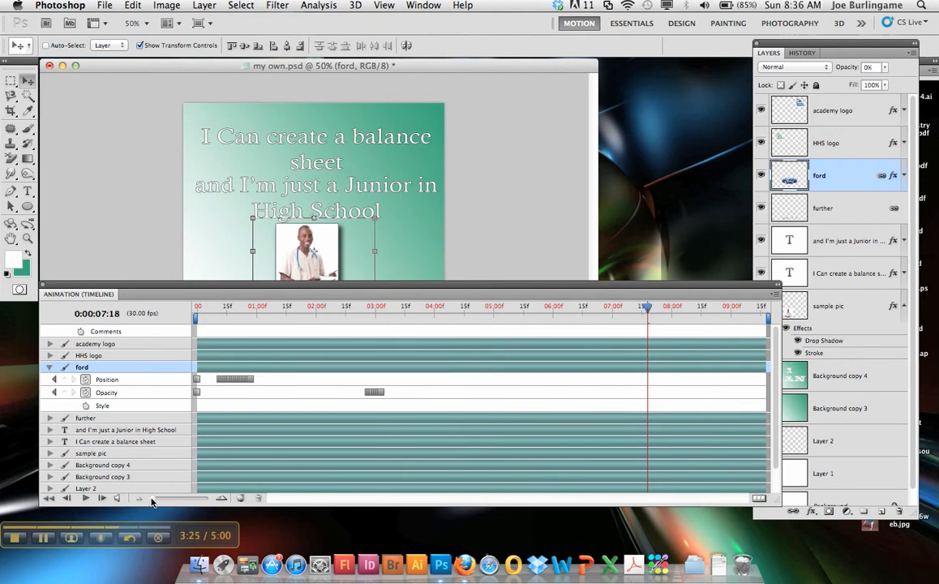
{"action": "mouse_move", "coordinate": [150, 501]}
{"action": "left_mouse_down"}
{"action": "mouse_move", "coordinate": [179, 498]}
{"action": "mouse_move", "coordinate": [136, 500]}
{"action": "left_mouse_up"}
{"action": "left_click_drag", "start_coordinate": [648, 308], "coordinate": [506, 313]}
{"action": "left_click_drag", "start_coordinate": [412, 316], "coordinate": [641, 314]}
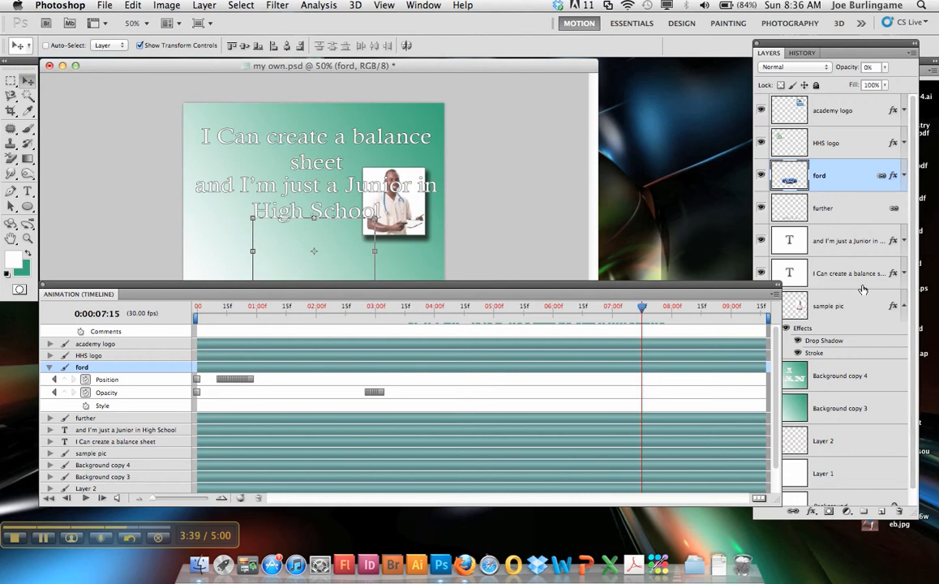
Expand the sample pic layer's timeline properties, magnify the time scale around its Position keyframes and set the current time to 0:00:07:18
{"action": "left_click", "coordinate": [856, 308]}
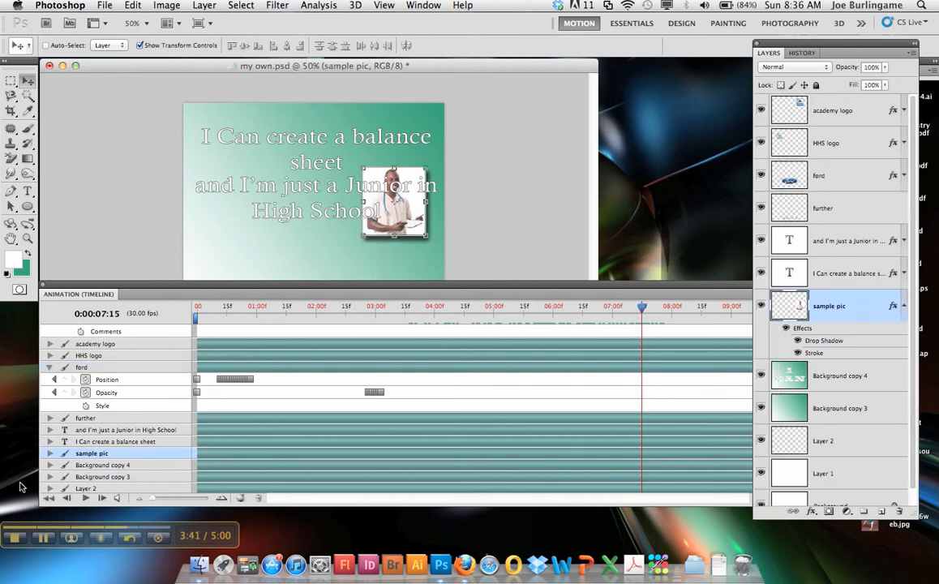
{"action": "left_click", "coordinate": [48, 453]}
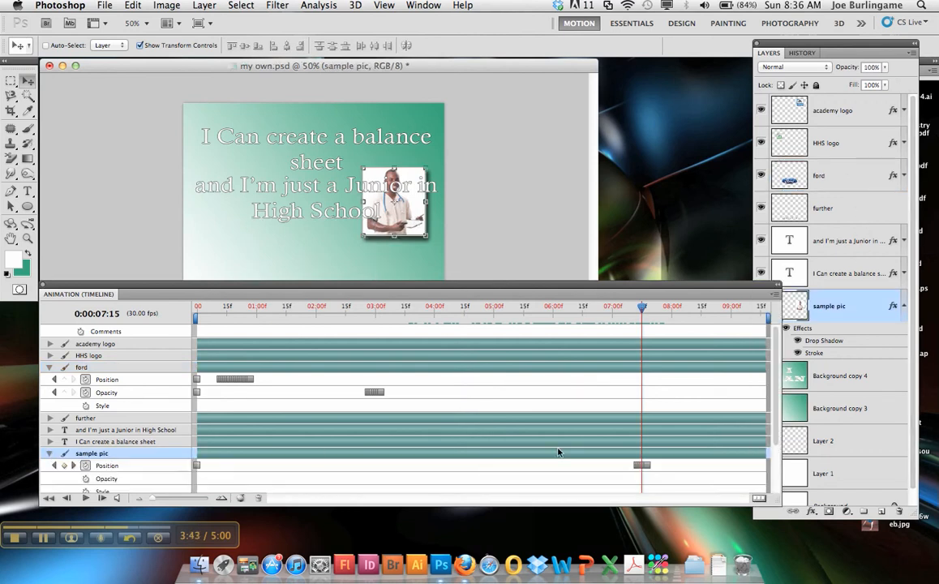
{"action": "scroll", "coordinate": [668, 408], "scroll_direction": "down", "scroll_amount": 3}
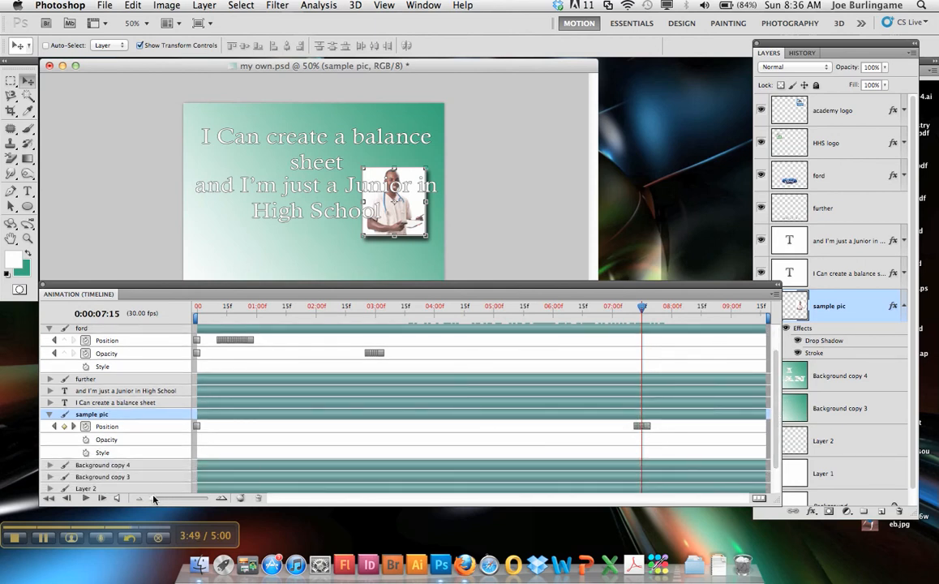
{"action": "left_click_drag", "start_coordinate": [153, 499], "coordinate": [177, 500]}
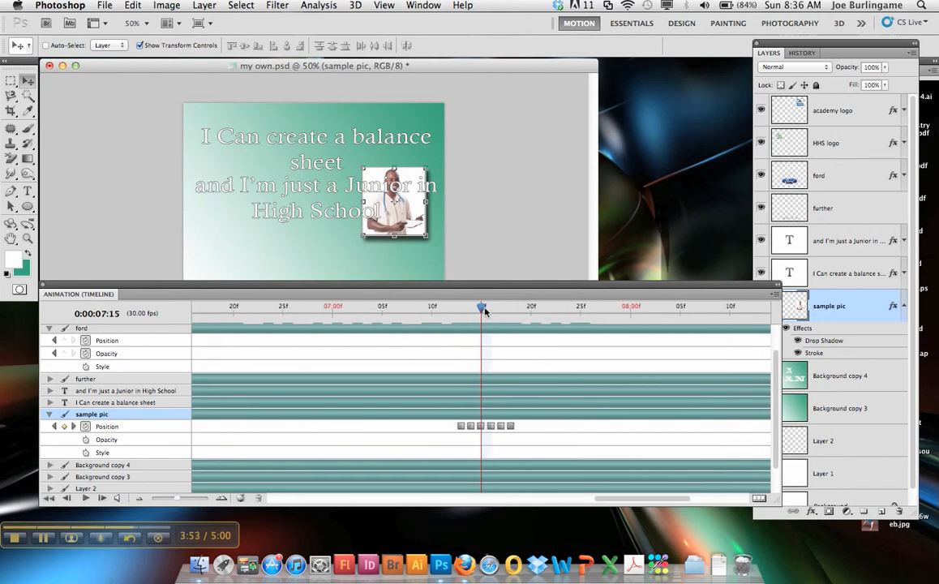
{"action": "left_click_drag", "start_coordinate": [477, 309], "coordinate": [510, 312]}
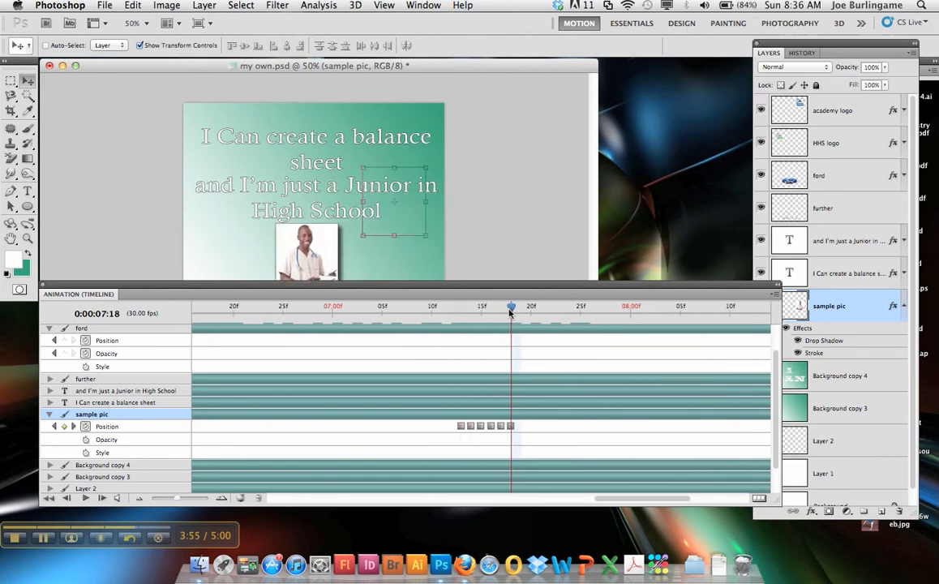
Spread the sample pic's Position keyframes out to about 0:00:07:23 to slow its entrance, and scrub to 0:00:07:29 to preview it
{"action": "left_click", "coordinate": [510, 427]}
{"action": "left_click_drag", "start_coordinate": [510, 428], "coordinate": [542, 429]}
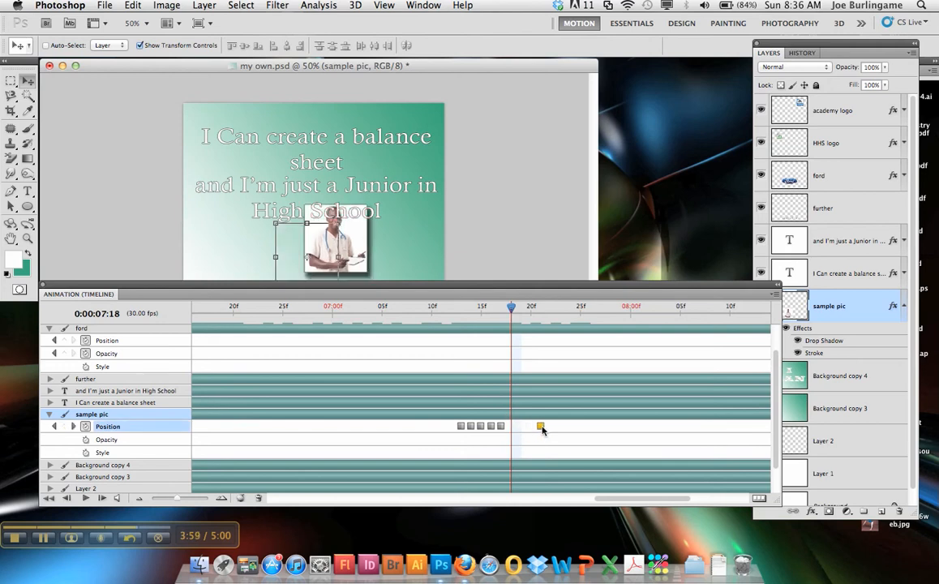
{"action": "mouse_move", "coordinate": [501, 427]}
{"action": "left_mouse_down"}
{"action": "mouse_move", "coordinate": [560, 426]}
{"action": "mouse_move", "coordinate": [510, 426]}
{"action": "left_mouse_up"}
{"action": "left_click", "coordinate": [479, 426]}
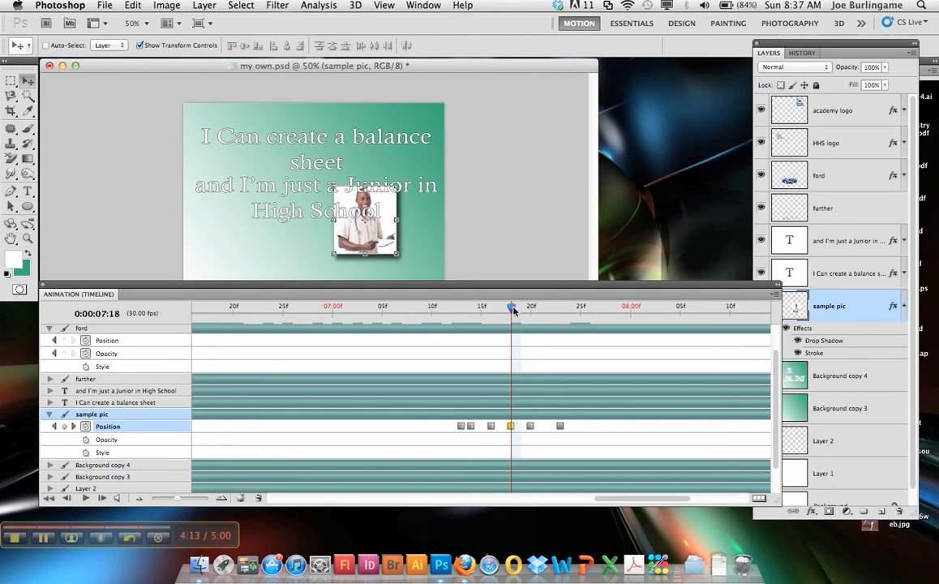
{"action": "left_click_drag", "start_coordinate": [513, 310], "coordinate": [618, 354]}
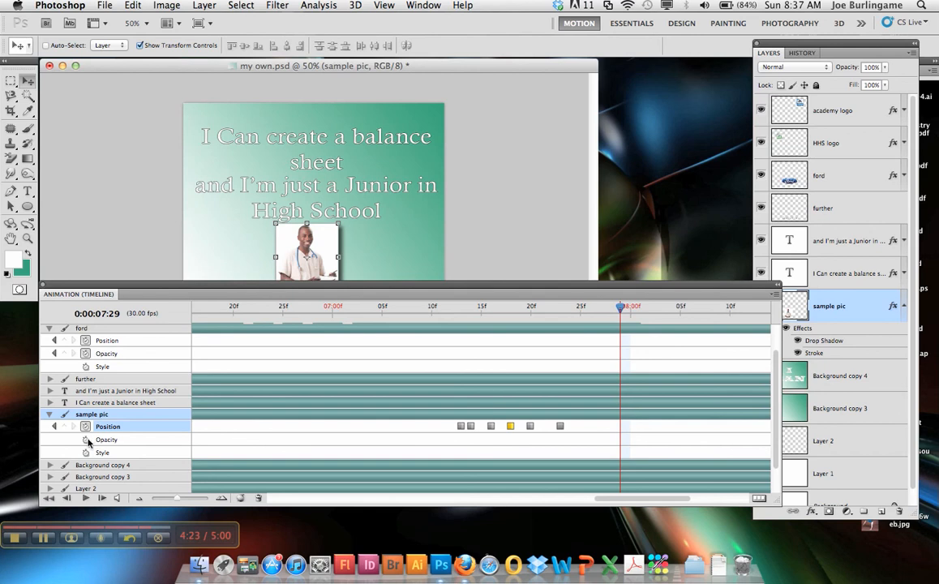
Convert the timeline back to a frame animation, accepting the keyframe warning and turning on its "Don't show again" option
{"action": "left_click", "coordinate": [758, 497]}
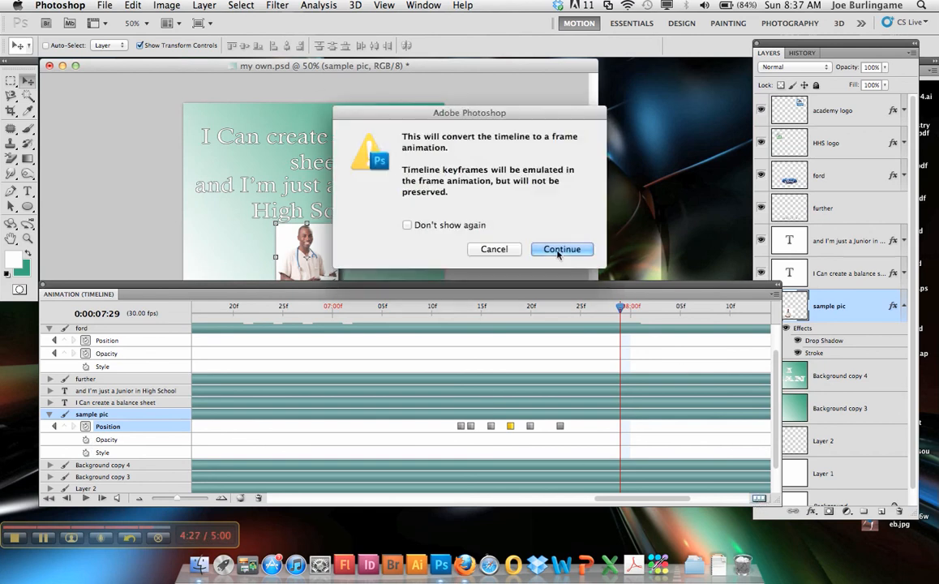
{"action": "left_click_drag", "start_coordinate": [496, 116], "coordinate": [412, 197]}
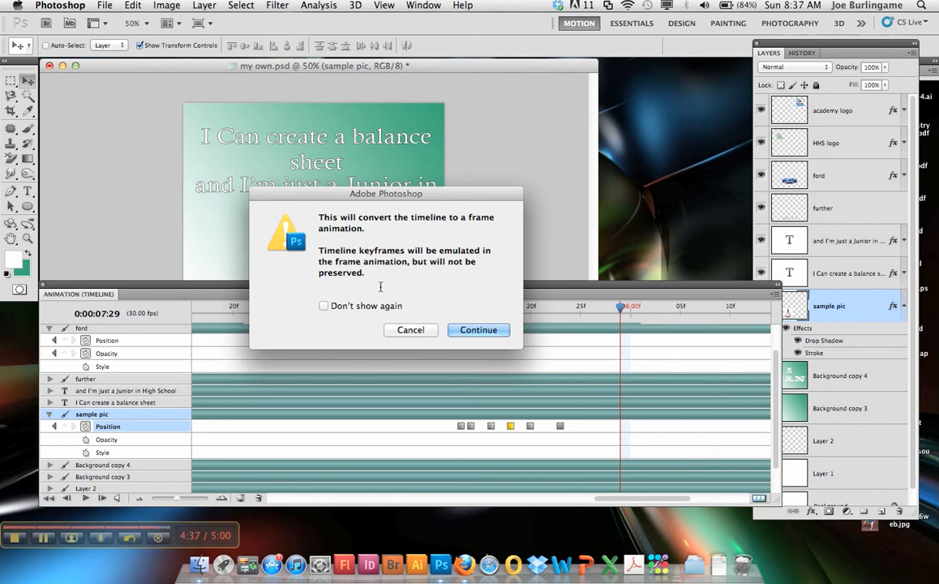
{"action": "left_click", "coordinate": [323, 306]}
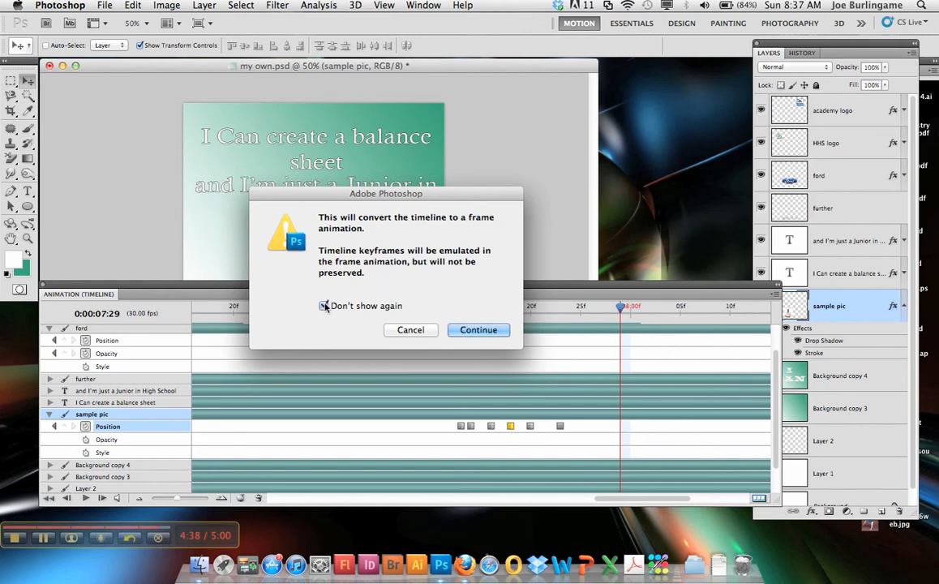
{"action": "left_click", "coordinate": [477, 330]}
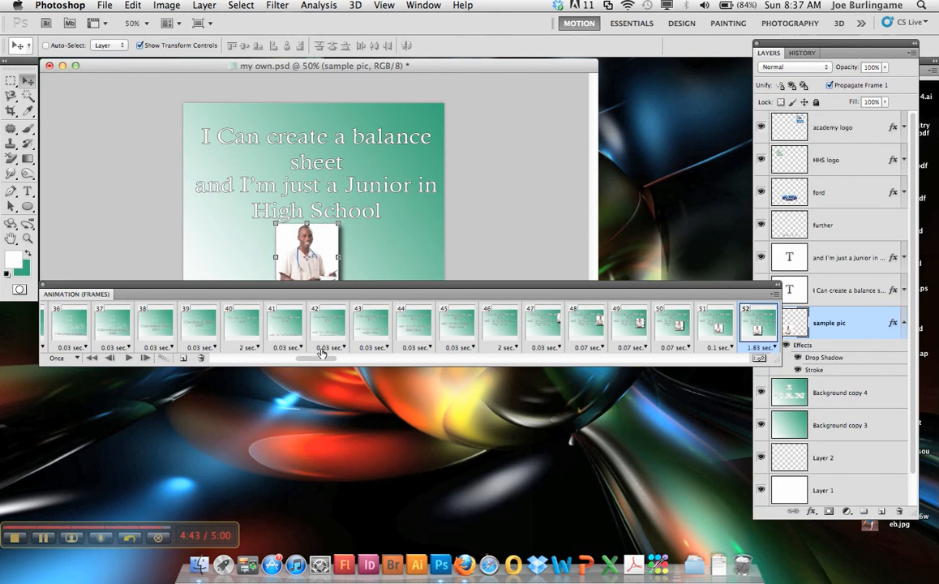
Play the converted frame animation and move the animation panel clear of the canvas to watch it
{"action": "left_click", "coordinate": [128, 358]}
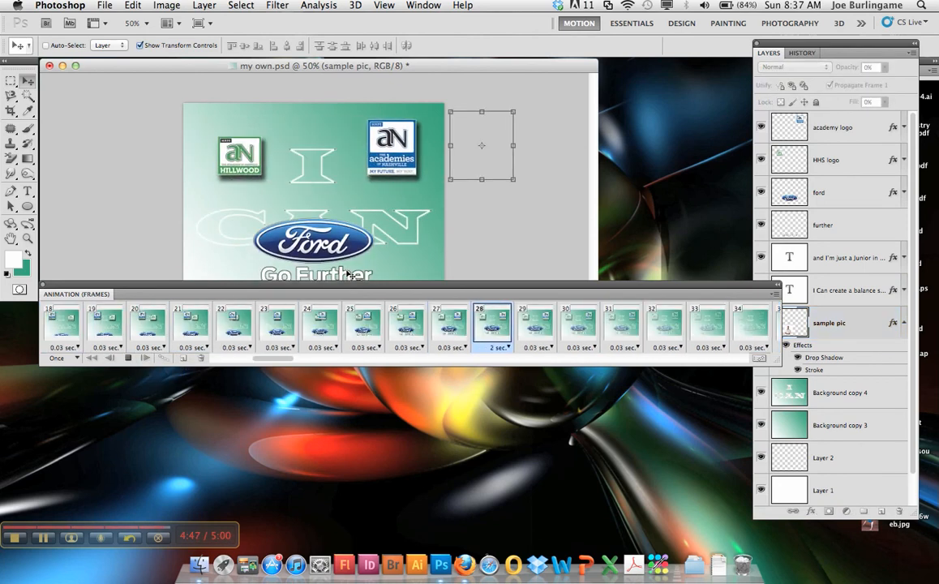
{"action": "left_click_drag", "start_coordinate": [336, 295], "coordinate": [316, 342]}
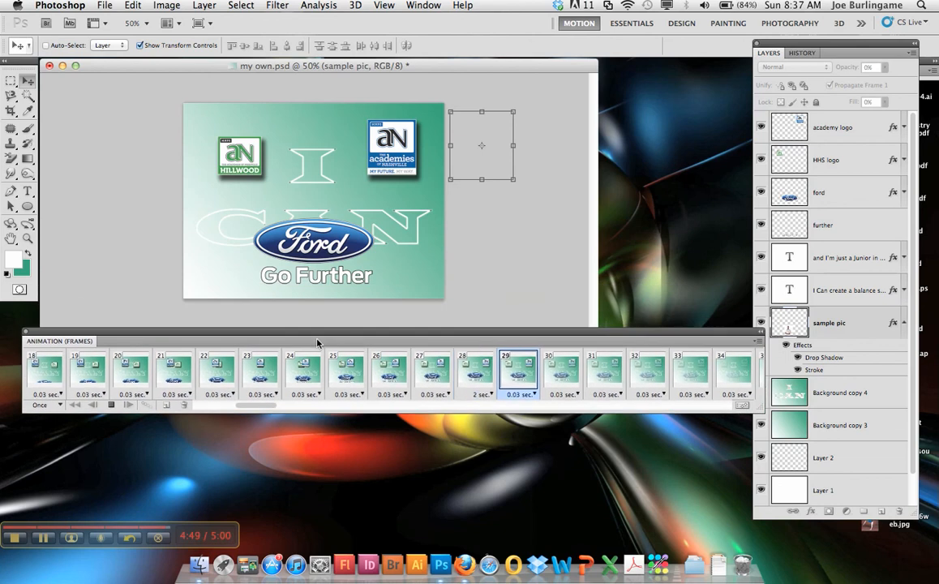